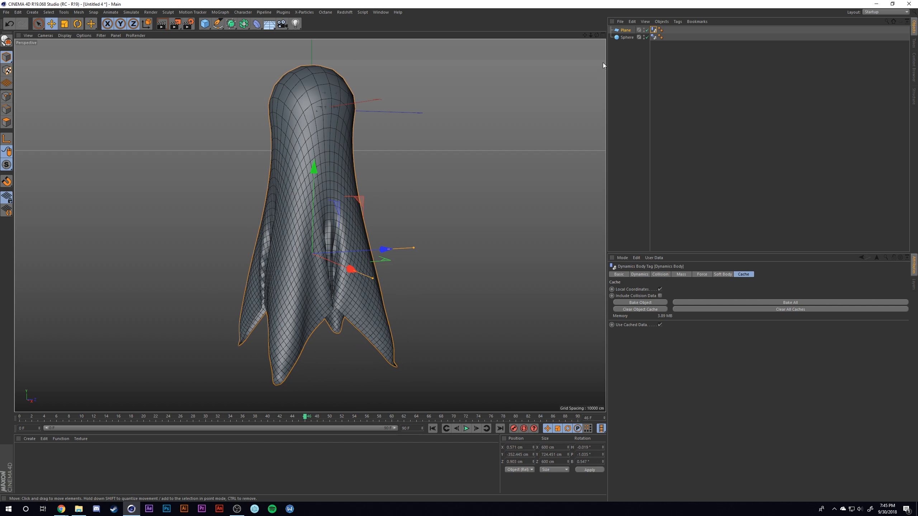
# - Check the baked cloth animation from the first frame without the sphere, restoring the sphere and frame 46
pyautogui.click(628, 37)
pyautogui.press('Delete')
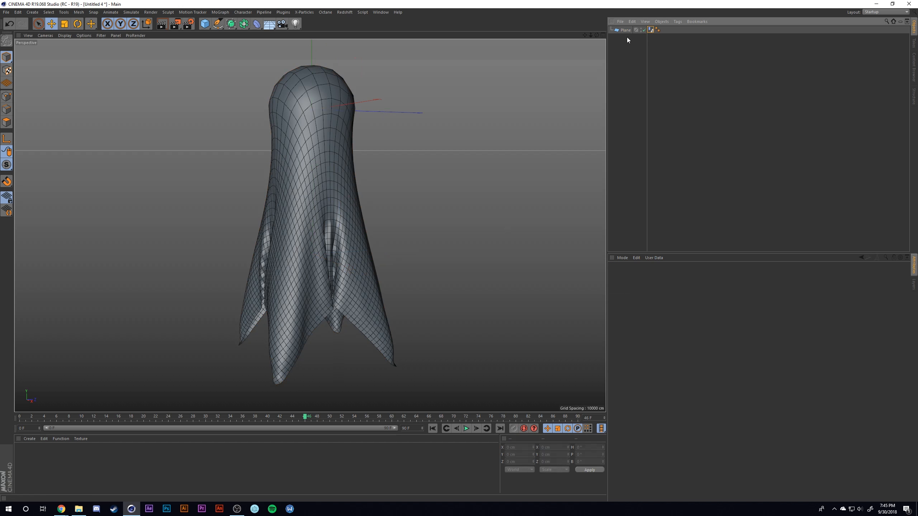
pyautogui.click(432, 428)
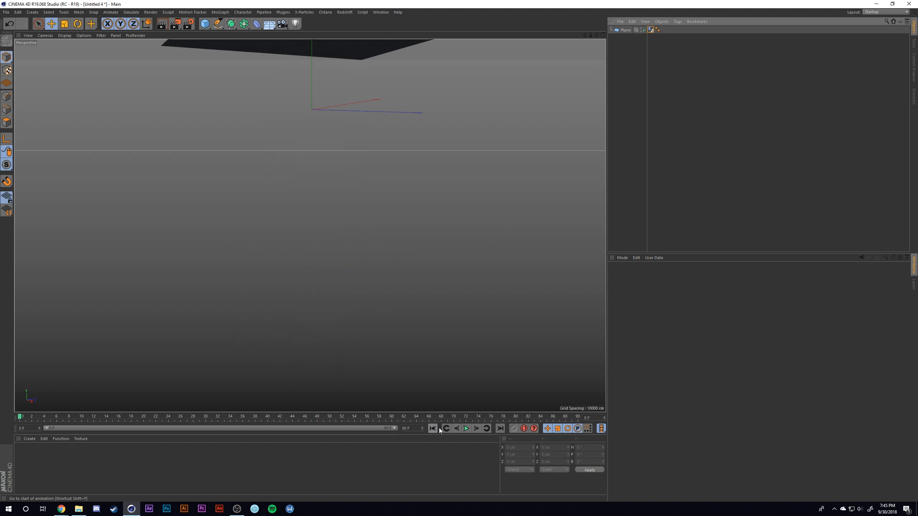
pyautogui.click(465, 428)
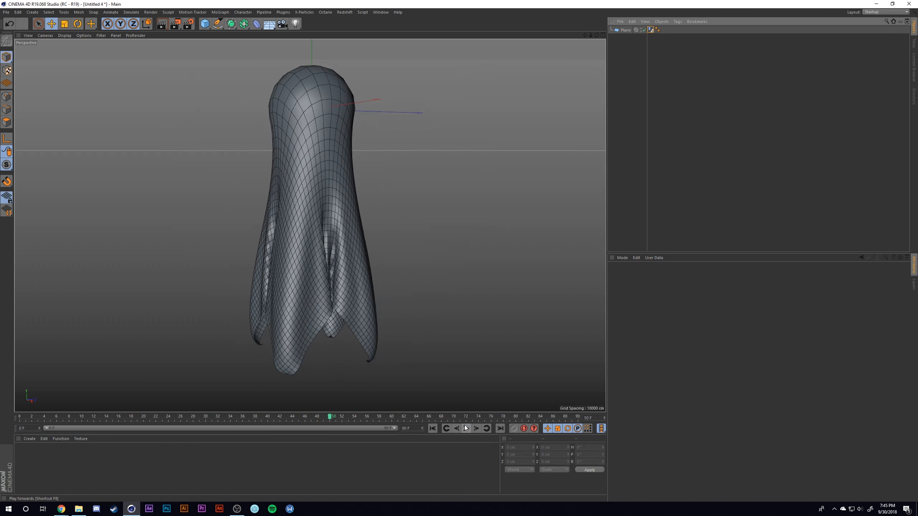
pyautogui.hotkey('ctrl', 'z')
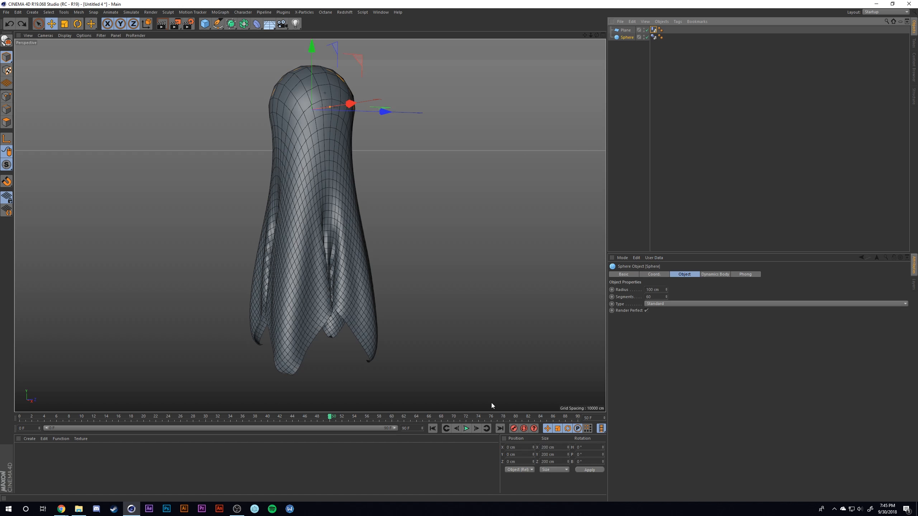
pyautogui.click(306, 418)
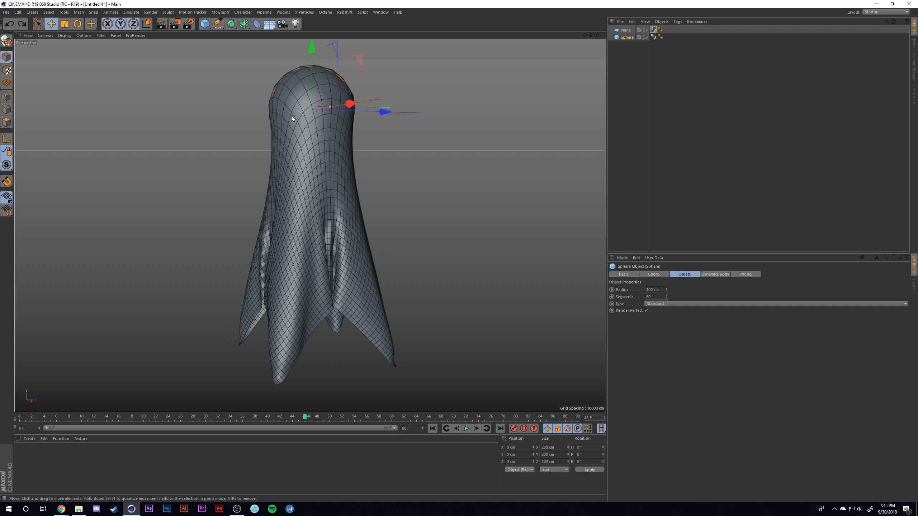
# - Add a cylinder, move it along X off the ghost's centre, and rotate its bank to 90°
pyautogui.click(204, 23)
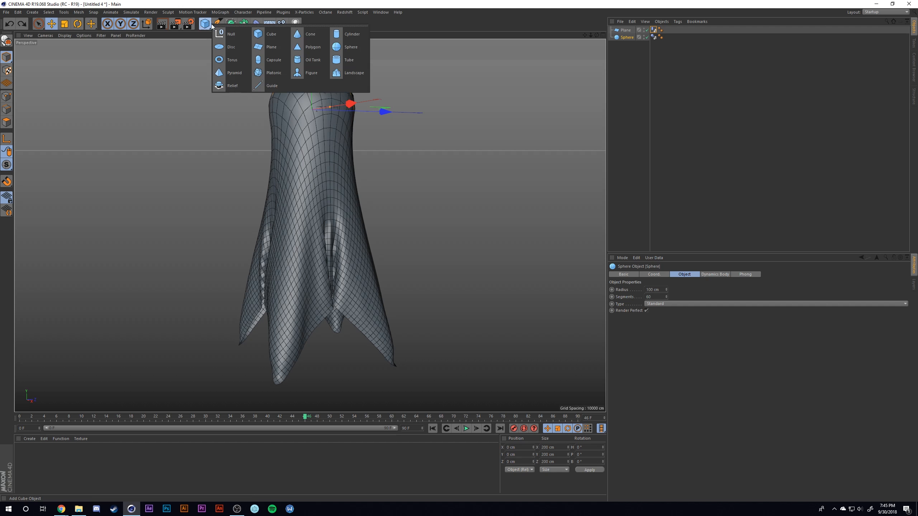
pyautogui.click(340, 35)
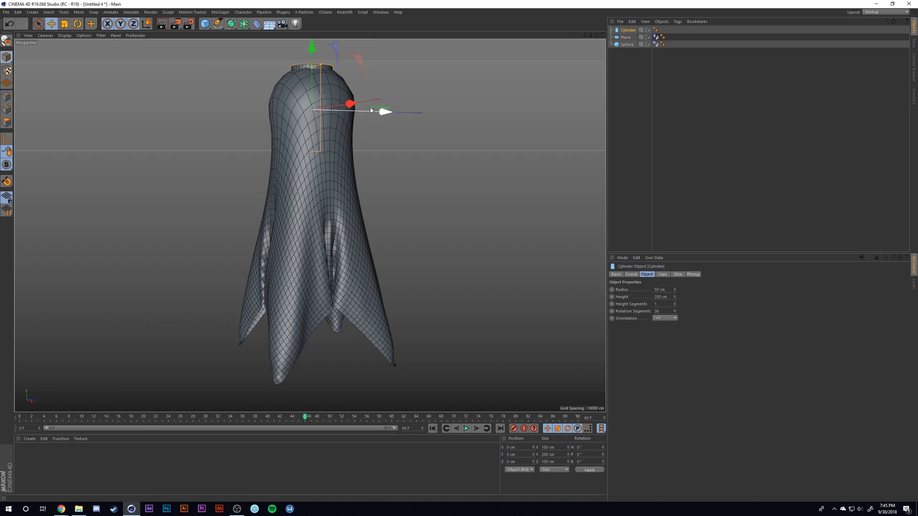
pyautogui.moveTo(351, 104); pyautogui.dragTo(374, 103)
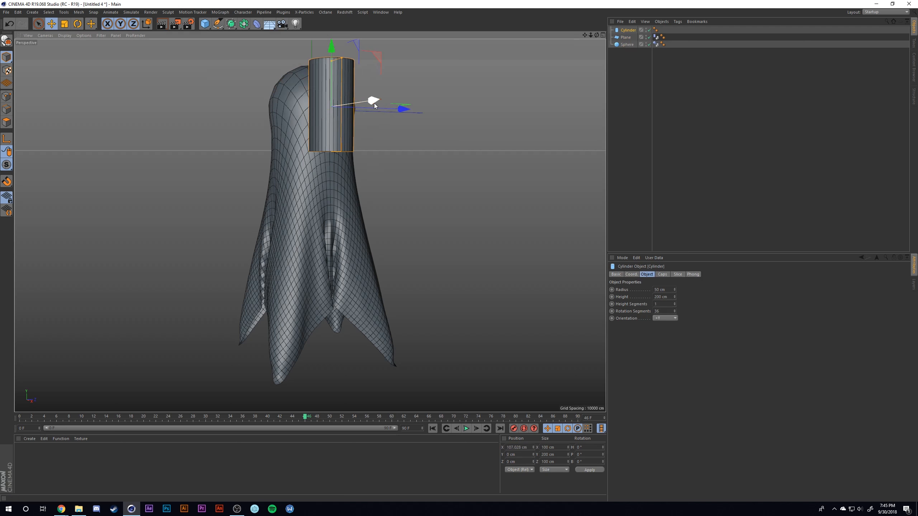
pyautogui.press('r')
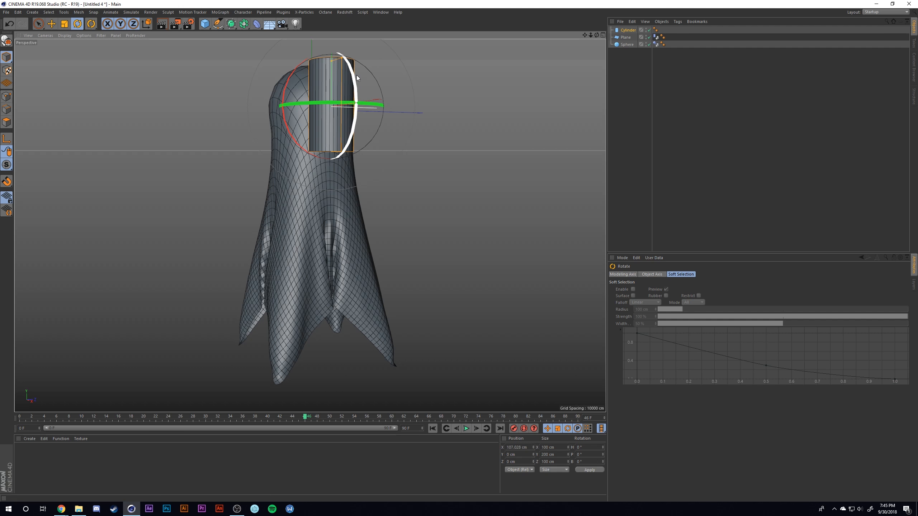
pyautogui.moveTo(353, 76); pyautogui.dragTo(258, 212)
# - Move the cylinder to one eye position at Z about 40 cm and scale its diameter down to about 61 cm
pyautogui.press('e')
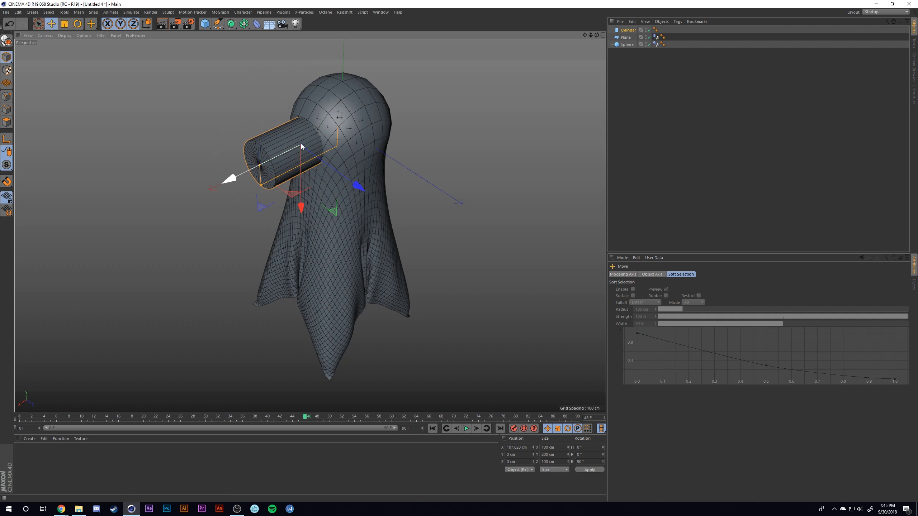
pyautogui.moveTo(239, 174); pyautogui.dragTo(398, 115)
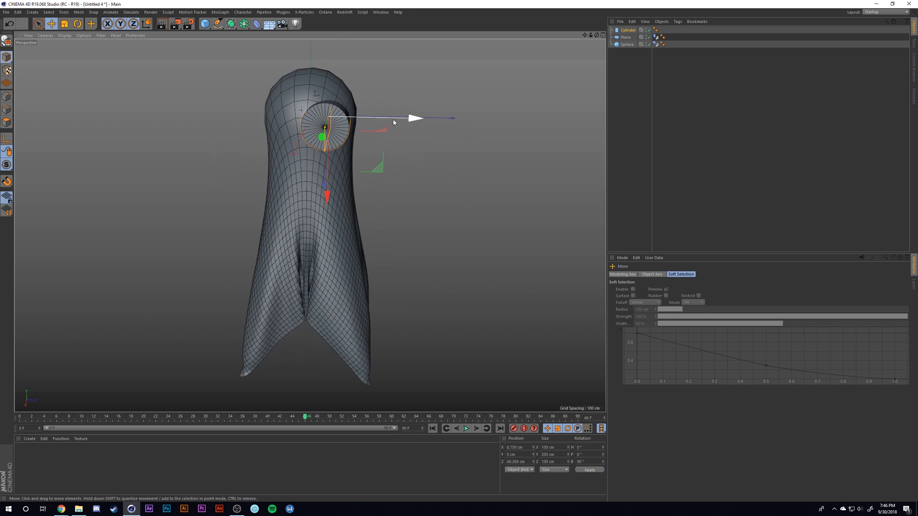
pyautogui.press('t')
pyautogui.moveTo(414, 165); pyautogui.dragTo(268, 200)
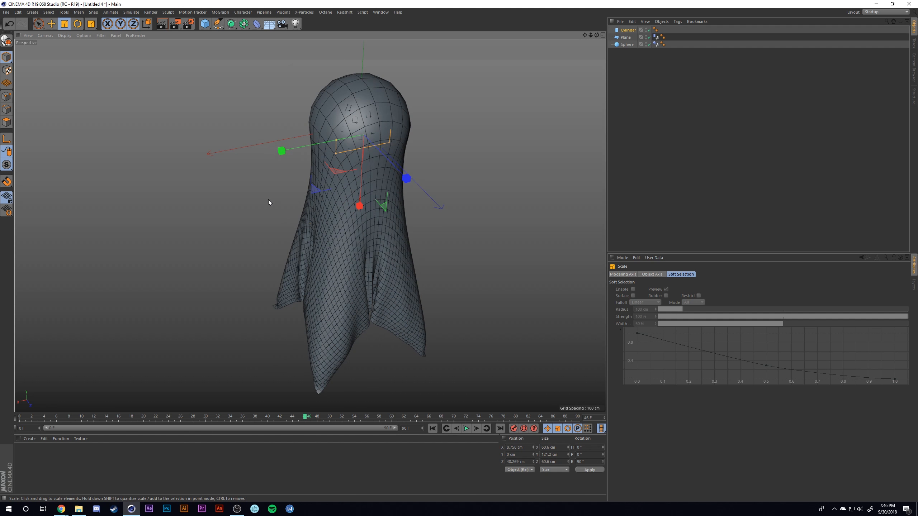
# - Push the eye cylinder outward through the face to X about 63 cm and shrink its diameter to about 57 cm
pyautogui.press('w')
pyautogui.press('w')
pyautogui.press('e')
pyautogui.moveTo(301, 157); pyautogui.dragTo(274, 154)
pyautogui.keyDown('alt'); pyautogui.moveTo(275, 200); pyautogui.dragTo(404, 182); pyautogui.keyUp('alt')
pyautogui.press('t')
pyautogui.press('w')
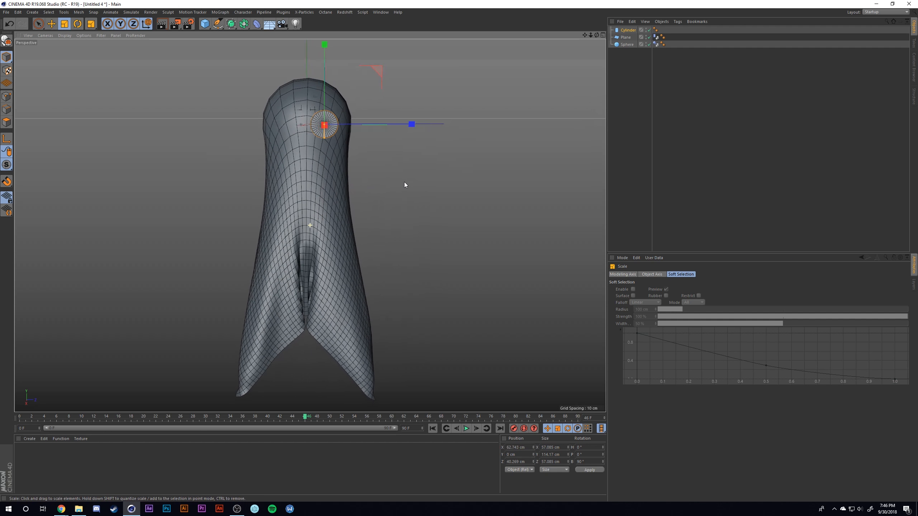
# - Duplicate the eye cylinder across the face to Z about -40 cm as the second eye
pyautogui.press('w')
pyautogui.press('e')
pyautogui.moveTo(411, 121); pyautogui.dragTo(373, 126)
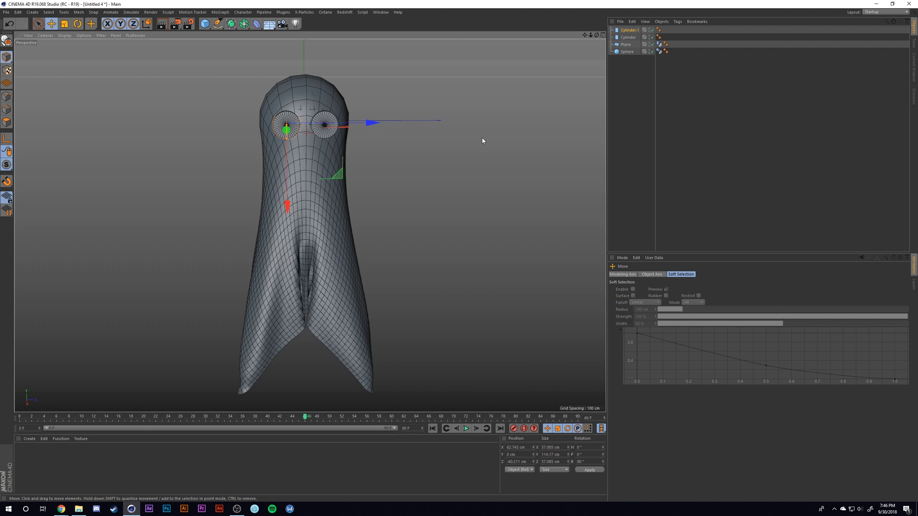
pyautogui.click(357, 160)
pyautogui.moveTo(359, 160)
pyautogui.keyDown('alt'); pyautogui.mouseDown()
pyautogui.moveTo(411, 153)
pyautogui.moveTo(366, 160)
pyautogui.mouseUp(); pyautogui.keyUp('alt')
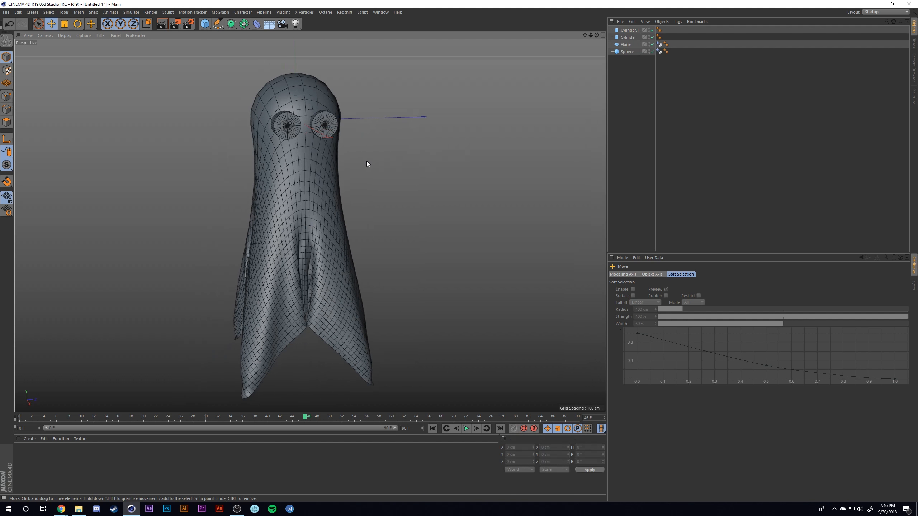
# - Group the two eye cylinders under a null
pyautogui.click(628, 37)
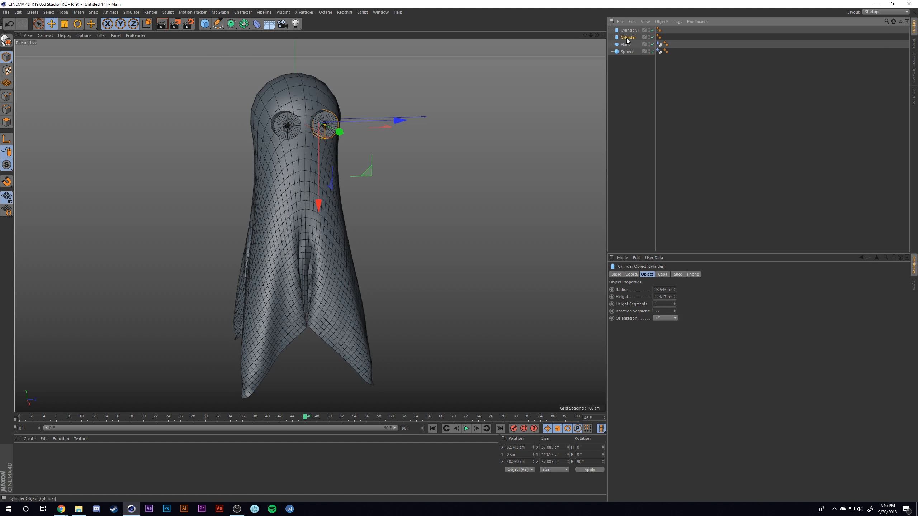
pyautogui.keyDown('ctrl'); pyautogui.click(629, 31); pyautogui.keyUp('ctrl')
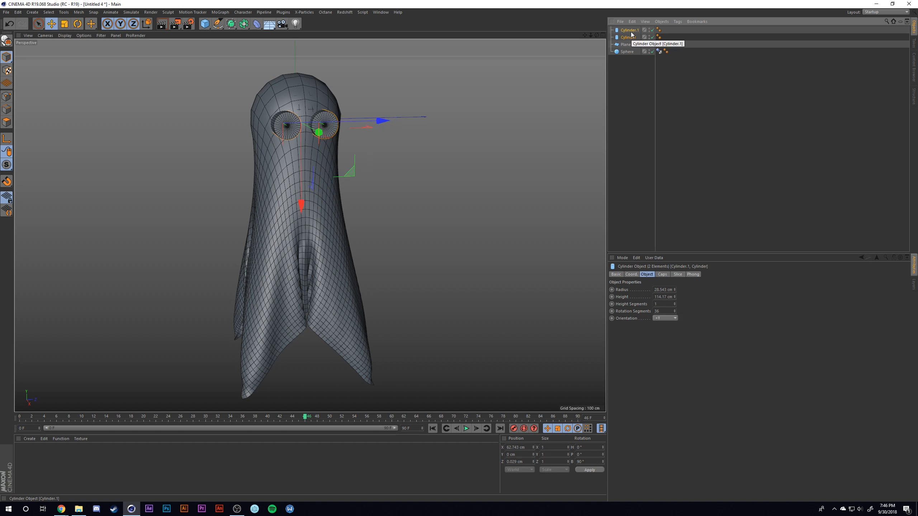
pyautogui.hotkey('alt', 'g')
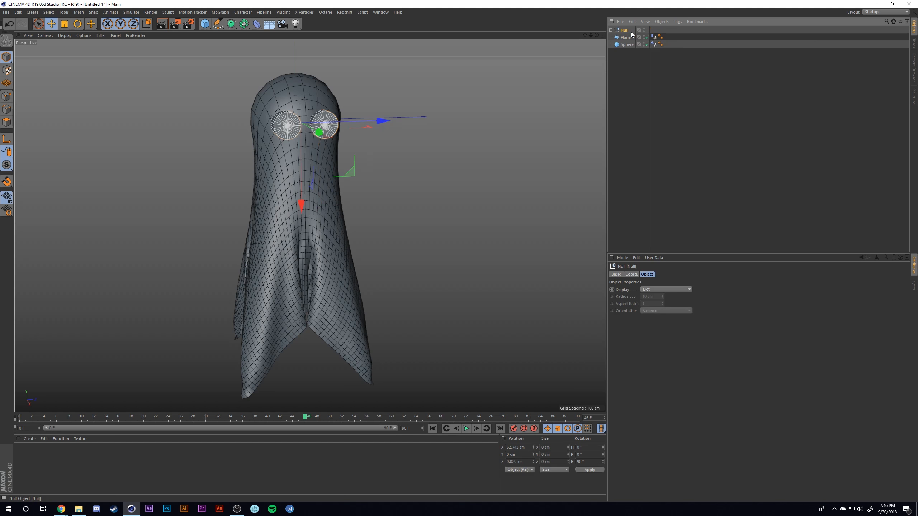
pyautogui.click(635, 67)
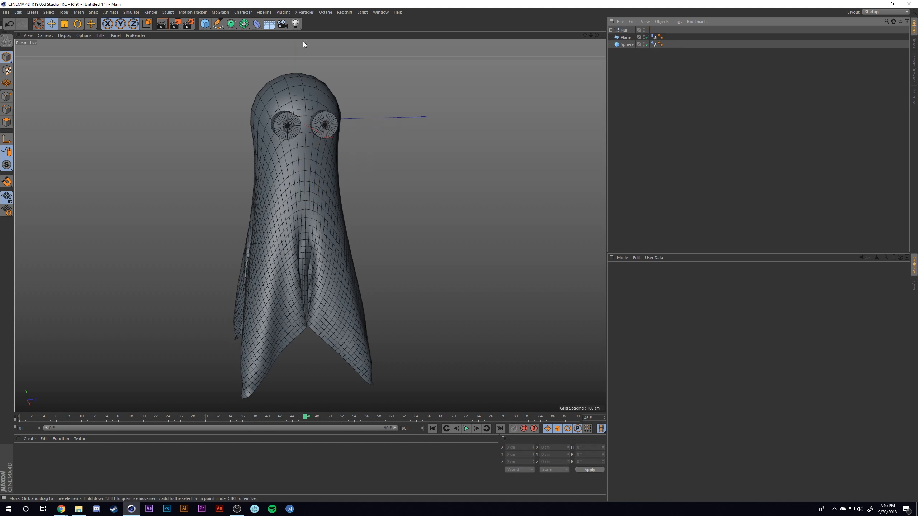
# - Add a Boole object that subtracts the grouped eye cylinders from the cloth plane
pyautogui.click(242, 23)
pyautogui.click(378, 36)
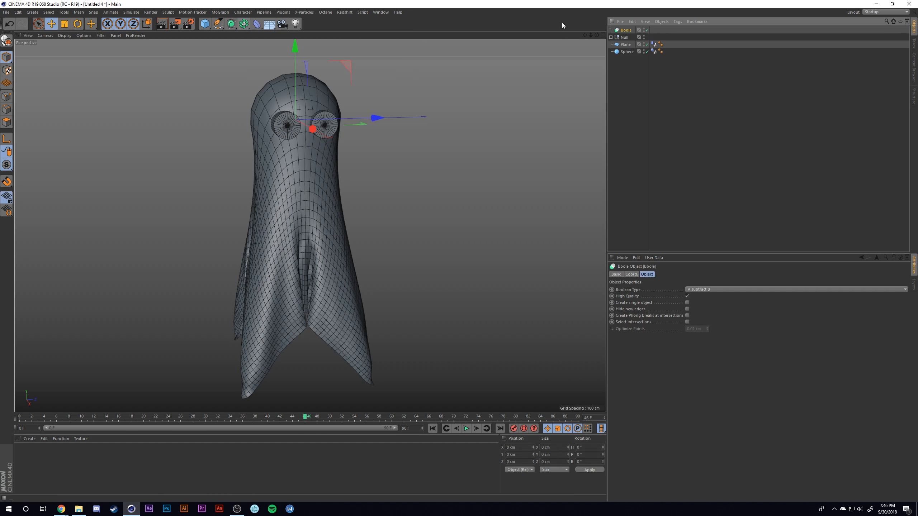
pyautogui.click(628, 44)
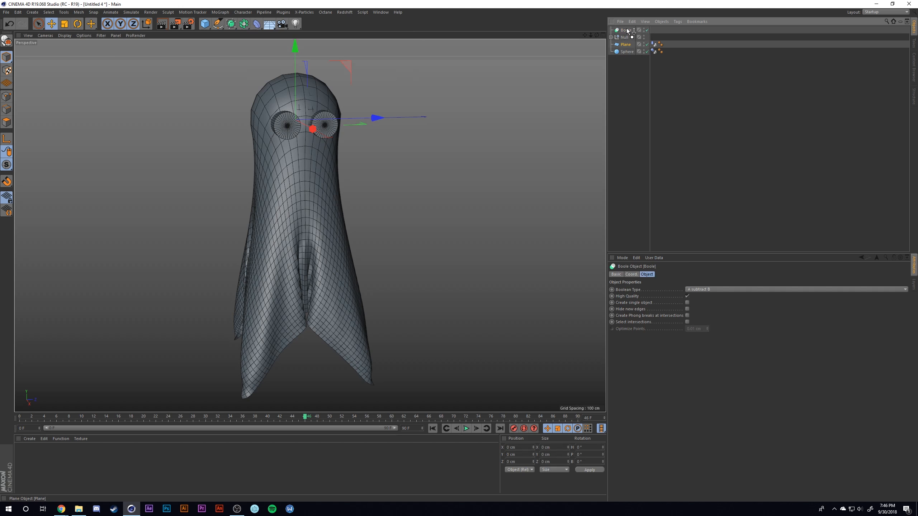
pyautogui.moveTo(627, 30); pyautogui.dragTo(631, 43)
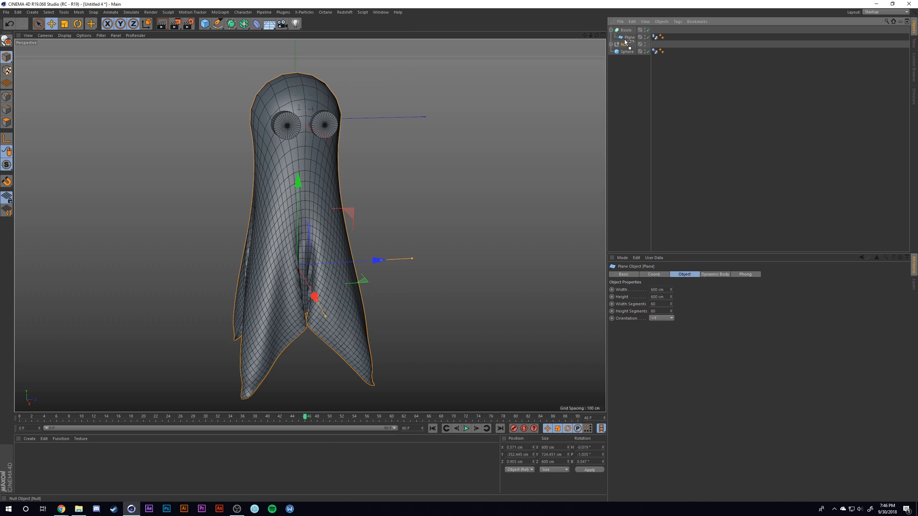
pyautogui.click(634, 69)
# - Set the rotation segments of both eye cylinders to 100
pyautogui.moveTo(308, 178)
pyautogui.keyDown('alt'); pyautogui.mouseDown()
pyautogui.moveTo(396, 179)
pyautogui.moveTo(313, 177)
pyautogui.moveTo(335, 182)
pyautogui.moveTo(270, 166)
pyautogui.mouseUp(); pyautogui.keyUp('alt')
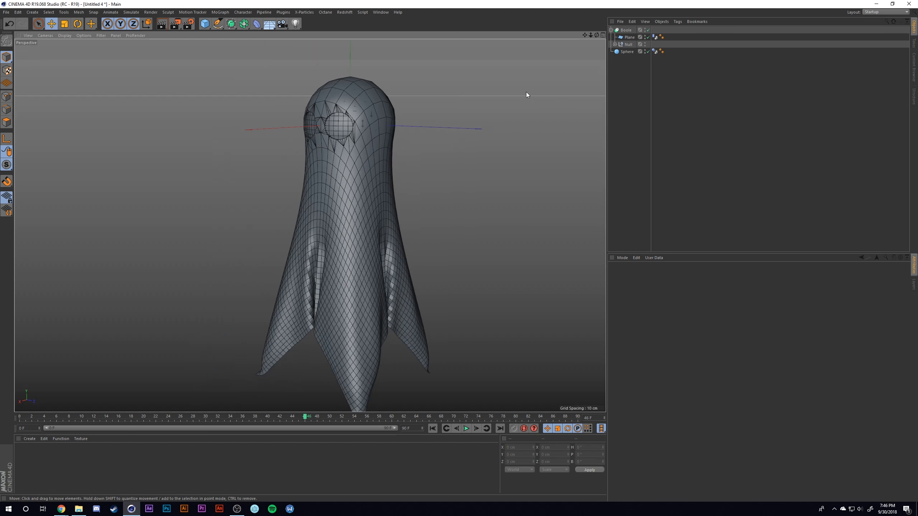
pyautogui.keyDown('alt'); pyautogui.moveTo(478, 120); pyautogui.dragTo(403, 141); pyautogui.keyUp('alt')
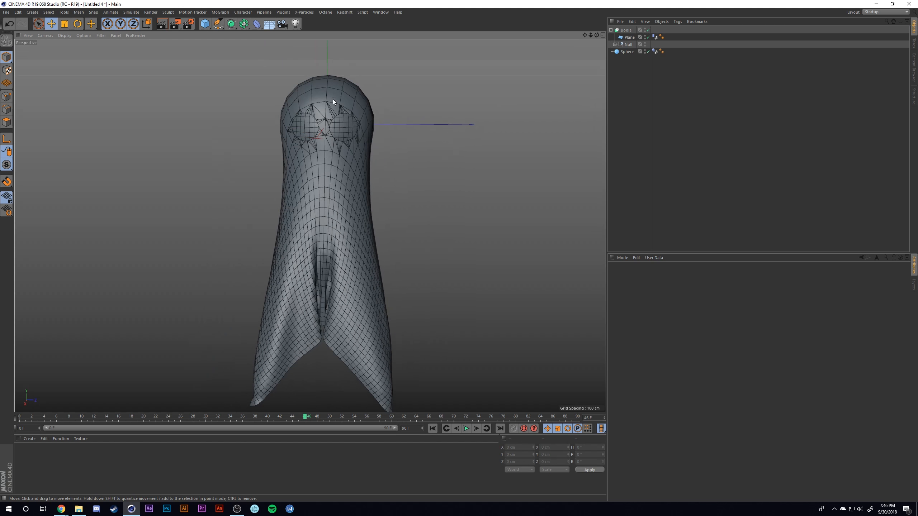
pyautogui.keyDown('alt'); pyautogui.moveTo(294, 140); pyautogui.dragTo(296, 113); pyautogui.keyUp('alt')
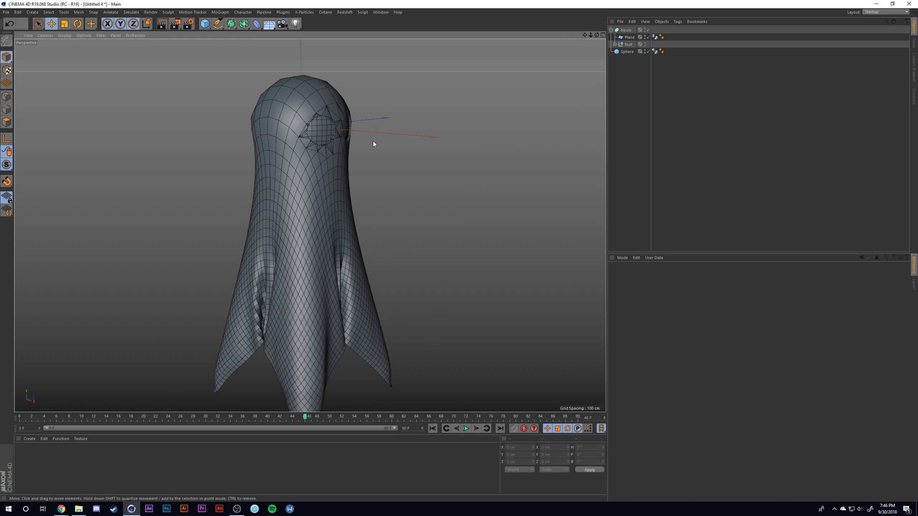
pyautogui.keyDown('alt'); pyautogui.moveTo(373, 140); pyautogui.dragTo(341, 99); pyautogui.keyUp('alt')
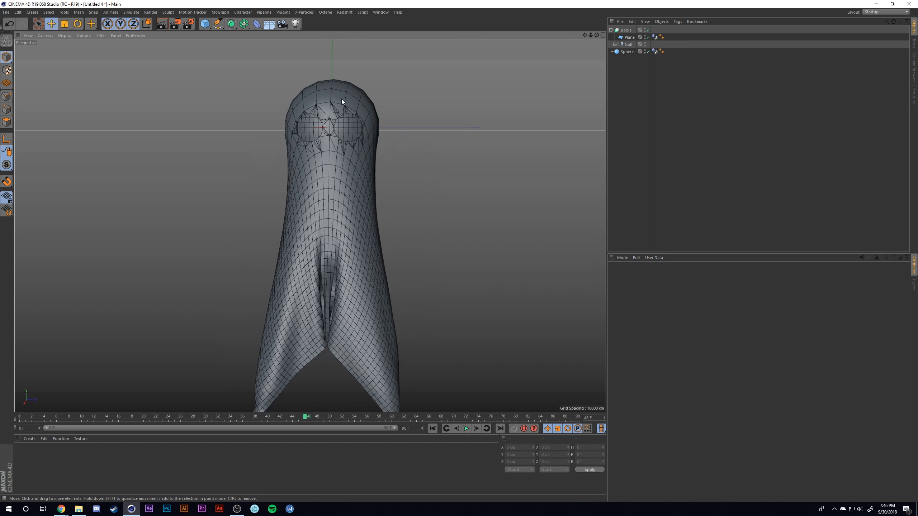
pyautogui.click(614, 44)
pyautogui.click(637, 51)
pyautogui.keyDown('ctrl'); pyautogui.click(637, 59); pyautogui.keyUp('ctrl')
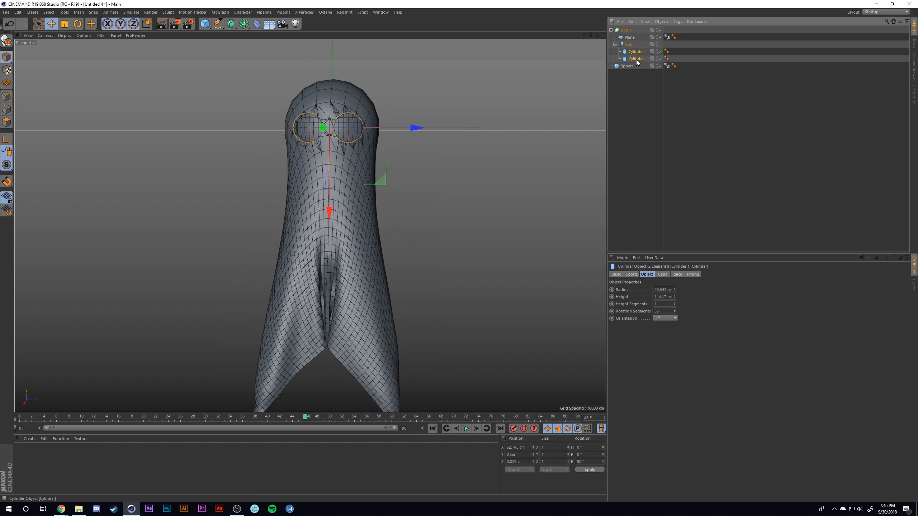
pyautogui.click(663, 312)
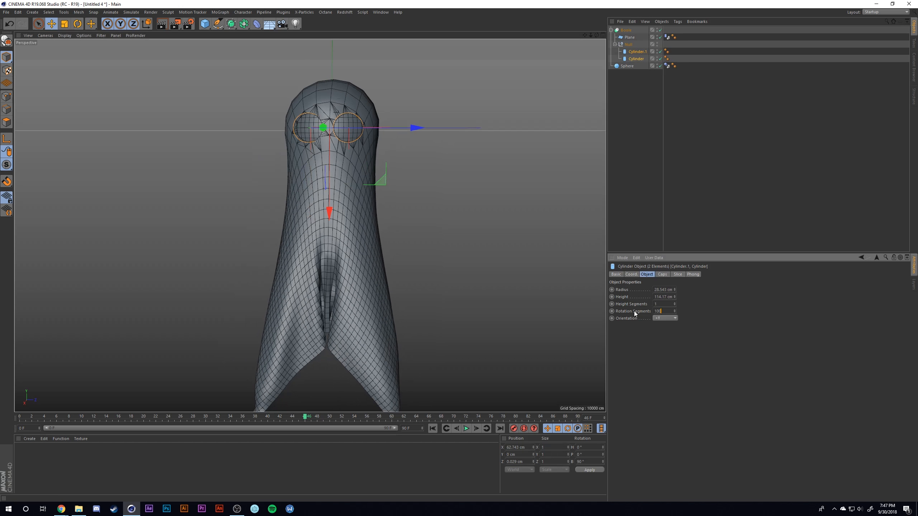
pyautogui.press('Return')
pyautogui.click(495, 204)
# - Render a viewport preview of the ghost to examine the cut eye holes
pyautogui.keyDown('alt'); pyautogui.moveTo(362, 199); pyautogui.dragTo(379, 150); pyautogui.keyUp('alt')
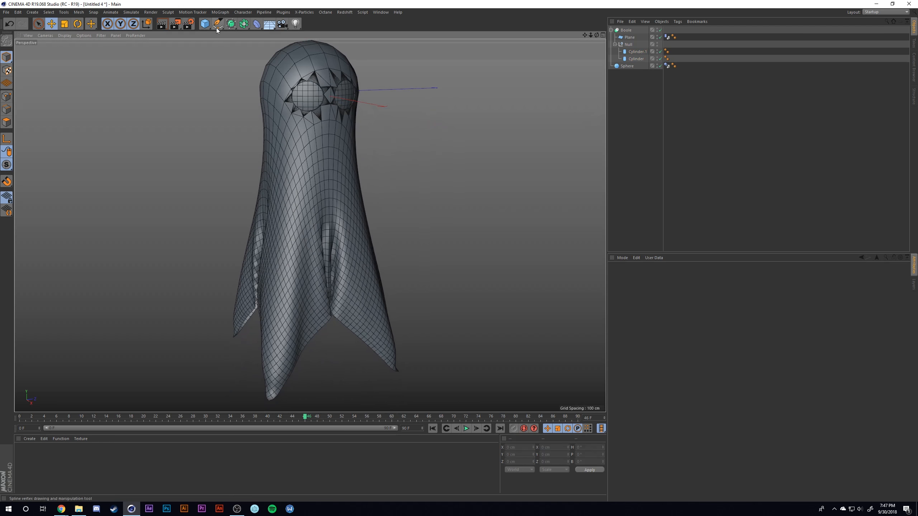
pyautogui.click(162, 24)
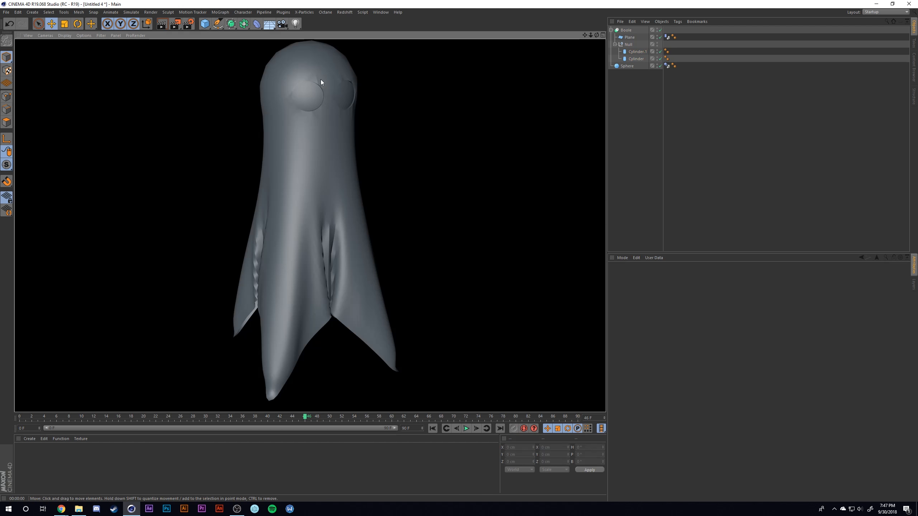
pyautogui.click(546, 139)
pyautogui.keyDown('alt'); pyautogui.moveTo(500, 149); pyautogui.dragTo(500, 166, button='middle'); pyautogui.keyUp('alt')
pyautogui.keyDown('alt'); pyautogui.moveTo(500, 167); pyautogui.dragTo(485, 168); pyautogui.keyUp('alt')
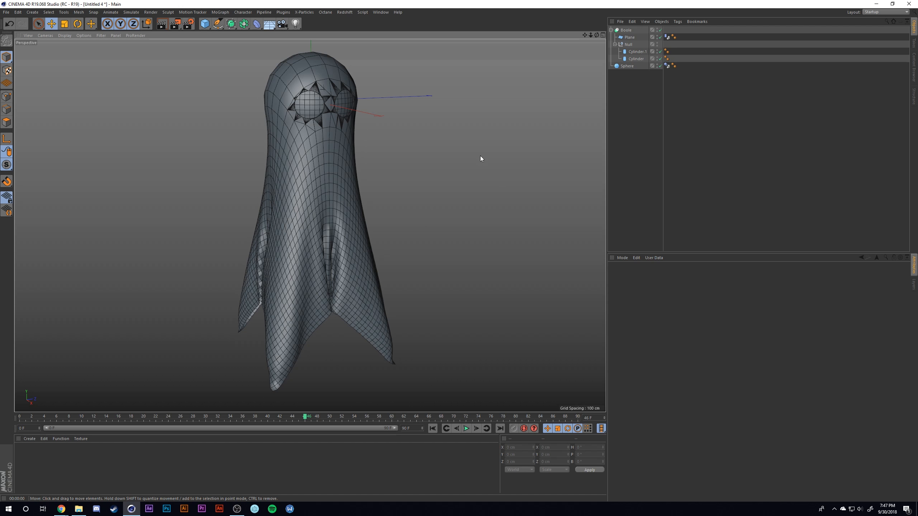
# - Switch the renderer in the render settings from Standard to Octane Renderer
pyautogui.click(188, 24)
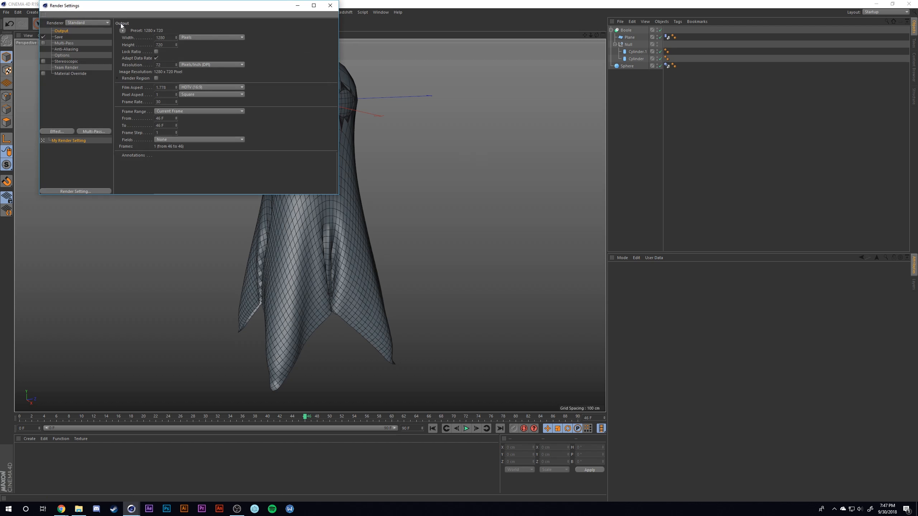
pyautogui.click(90, 23)
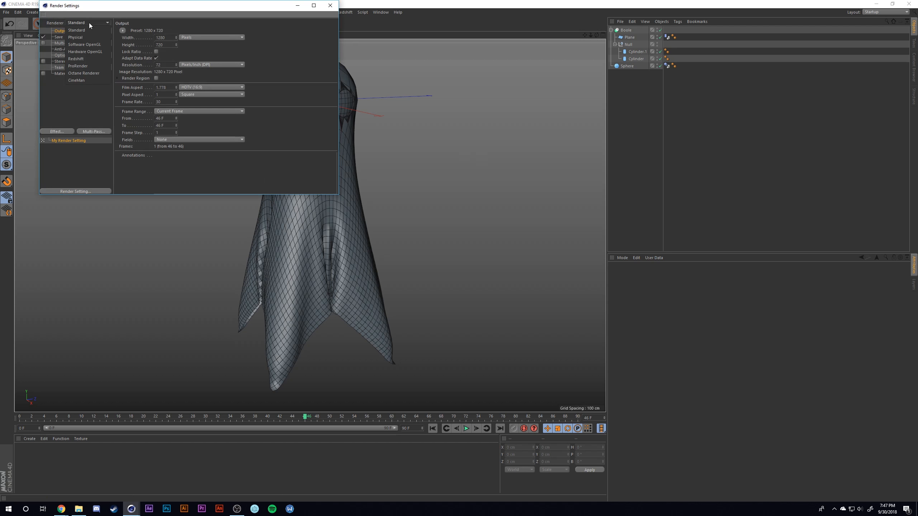
pyautogui.click(84, 73)
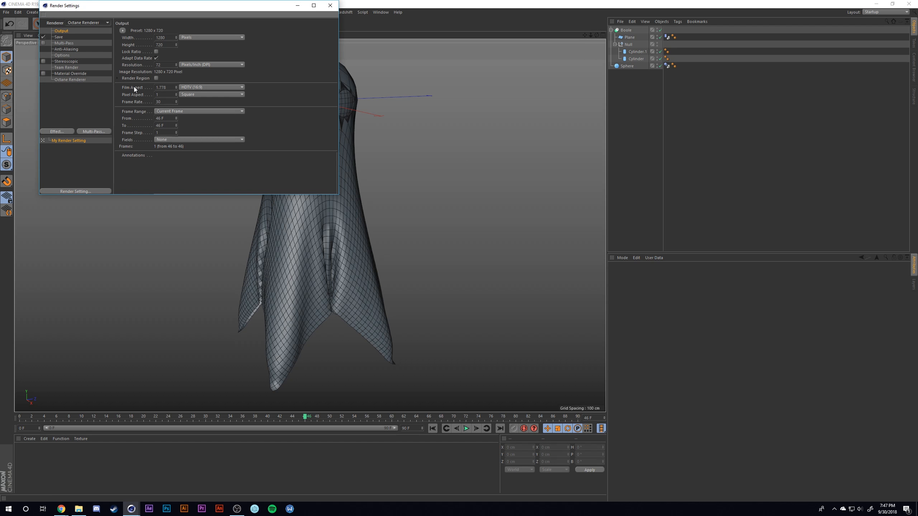
pyautogui.click(330, 5)
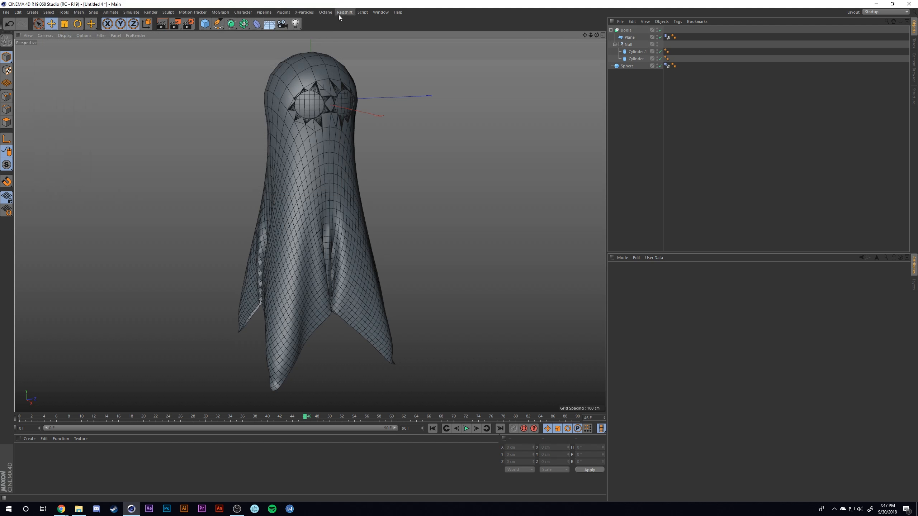
# - Open the Octane Live Viewer, dock it beside the perspective view, and start the live render
pyautogui.click(325, 12)
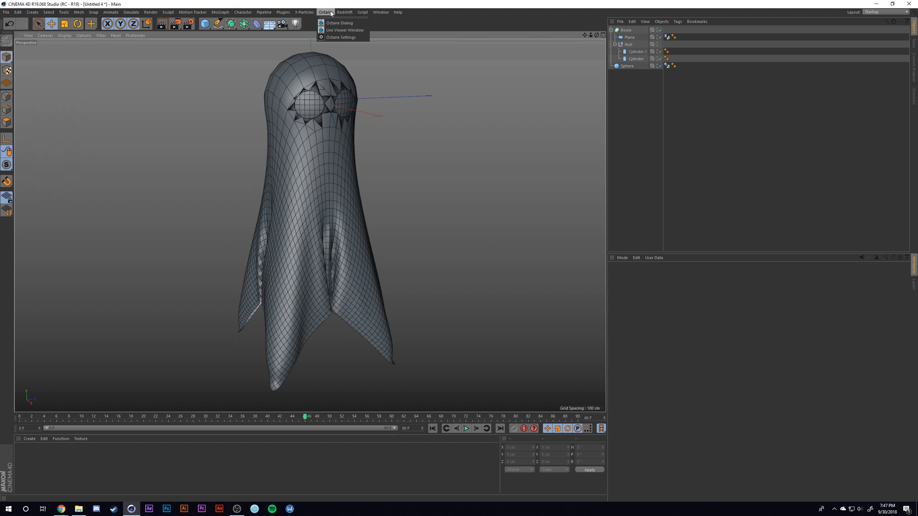
pyautogui.click(336, 31)
pyautogui.moveTo(148, 124); pyautogui.dragTo(34, 119)
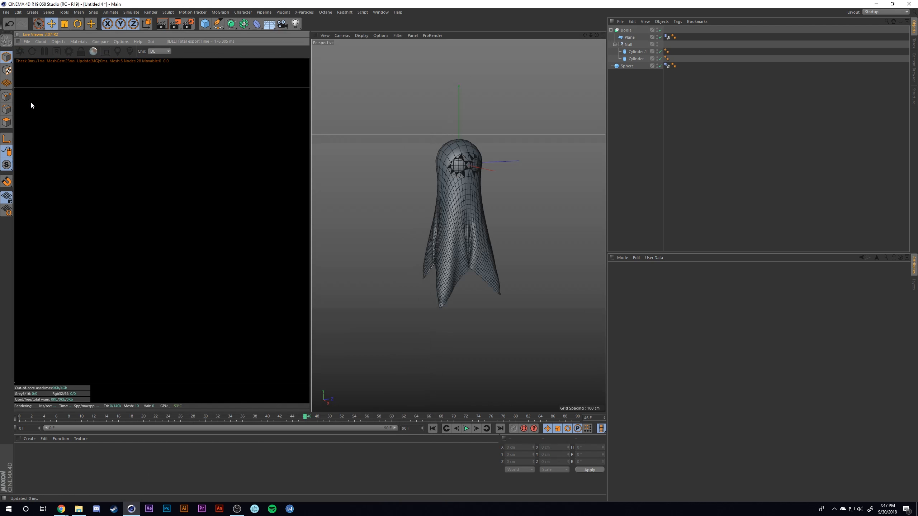
pyautogui.click(20, 54)
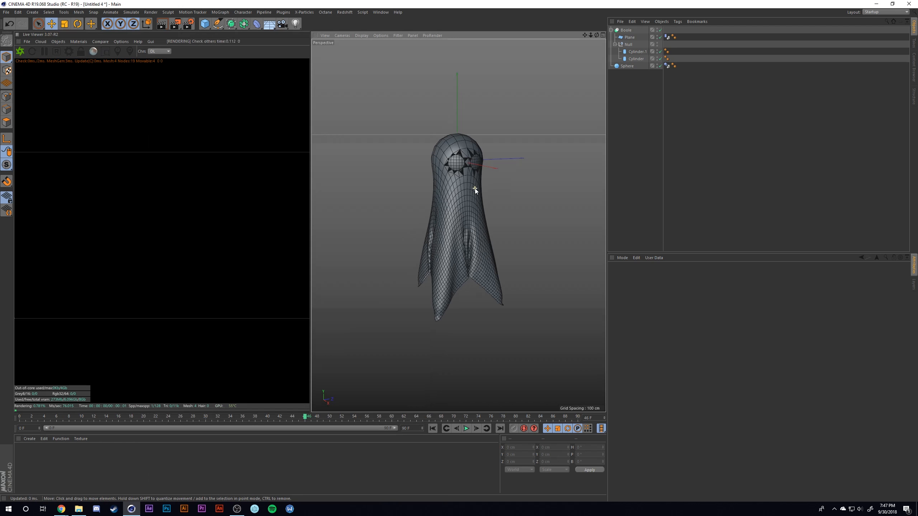
# - Add the Basic Studio preset from the Studio Rig library folder to the scene
pyautogui.click(912, 75)
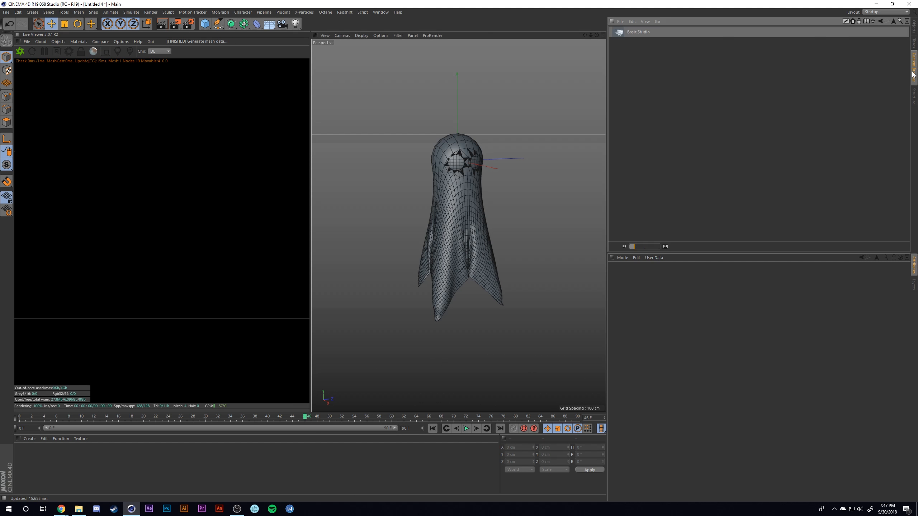
pyautogui.click(890, 22)
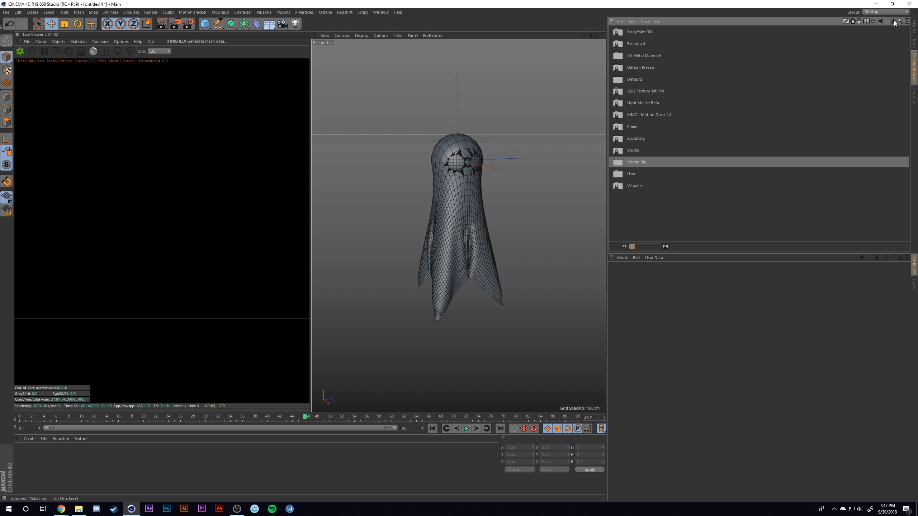
pyautogui.doubleClick(638, 166)
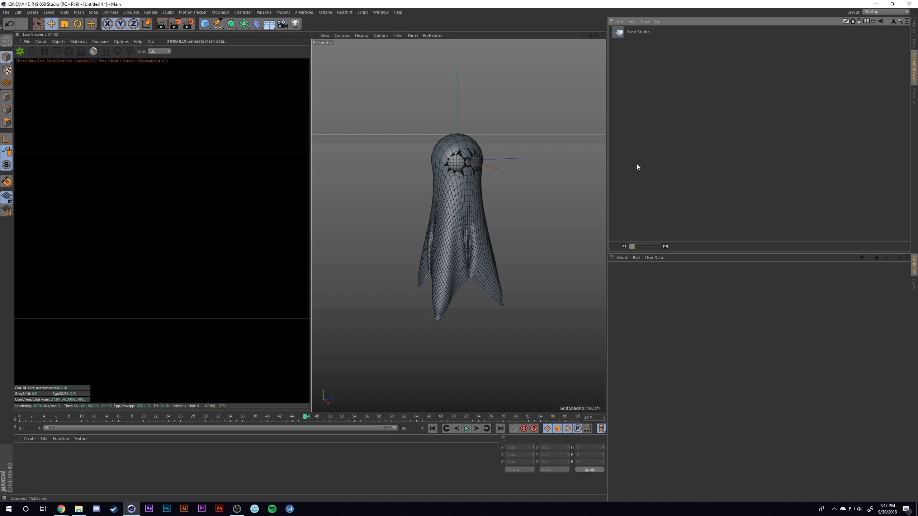
pyautogui.moveTo(490, 184); pyautogui.dragTo(485, 192)
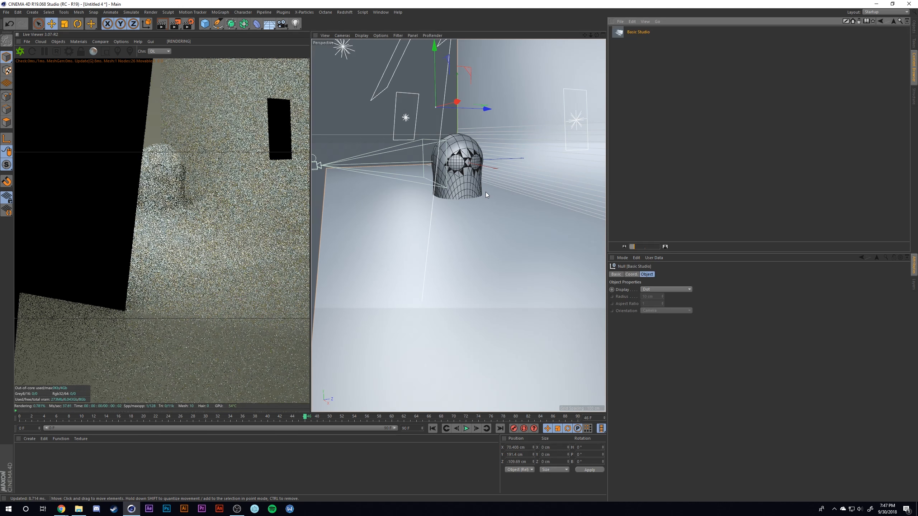
# - Lower the Basic Studio rig to a Y position of about -273 cm so its floor sits beneath the ghost
pyautogui.scroll(5, 485, 192)
pyautogui.scroll(-5, 532, 142)
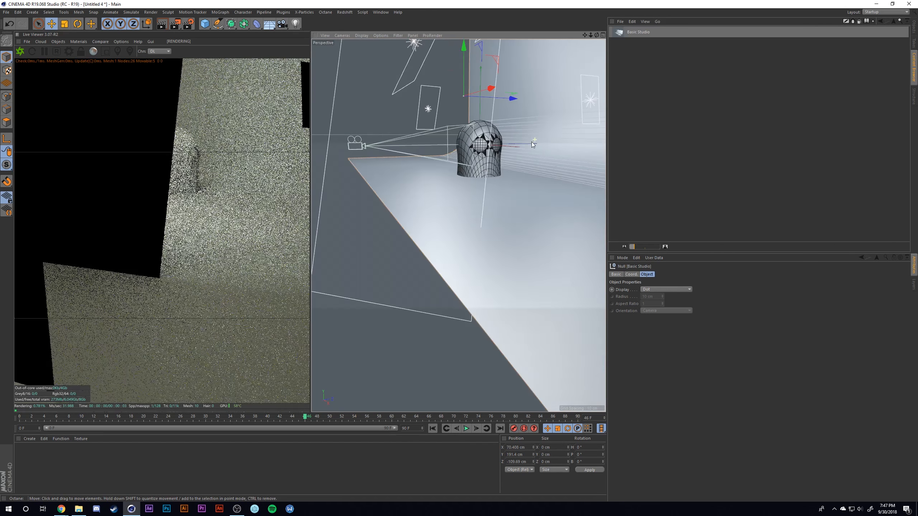
pyautogui.keyDown('alt'); pyautogui.moveTo(479, 177); pyautogui.dragTo(455, 233, button='middle'); pyautogui.keyUp('alt')
pyautogui.keyDown('alt'); pyautogui.moveTo(456, 233); pyautogui.dragTo(432, 274); pyautogui.keyUp('alt')
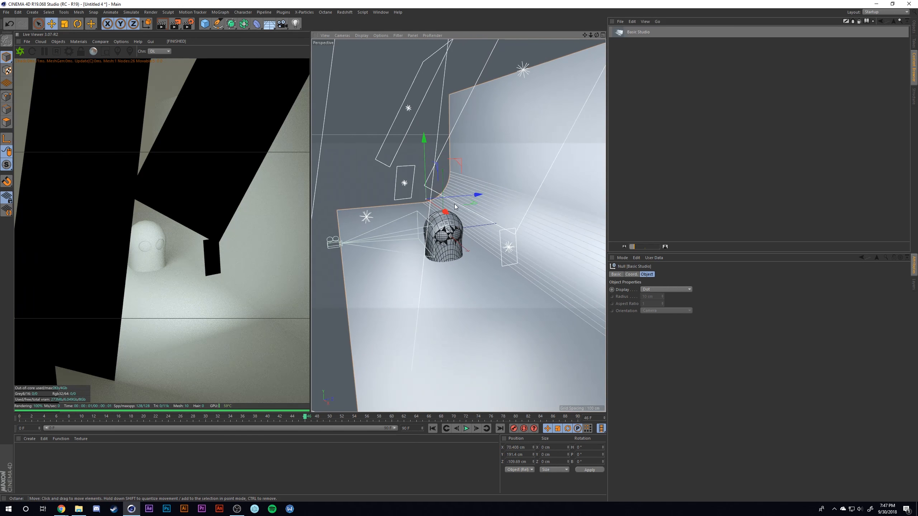
pyautogui.keyDown('alt'); pyautogui.moveTo(454, 205); pyautogui.dragTo(527, 220); pyautogui.keyUp('alt')
pyautogui.keyDown('alt'); pyautogui.moveTo(527, 218); pyautogui.dragTo(489, 226, button='middle'); pyautogui.keyUp('alt')
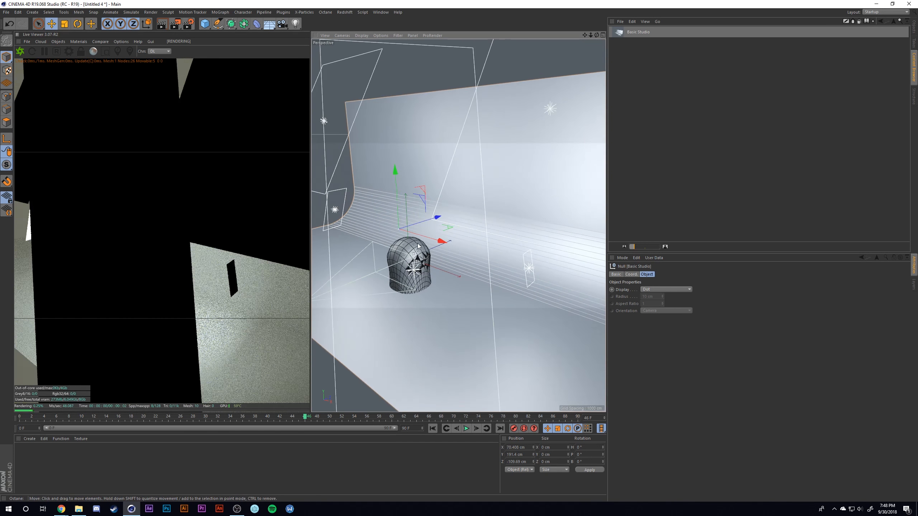
pyautogui.keyDown('alt'); pyautogui.moveTo(489, 226); pyautogui.dragTo(432, 243); pyautogui.keyUp('alt')
pyautogui.keyDown('alt'); pyautogui.moveTo(431, 242); pyautogui.dragTo(468, 251, button='middle'); pyautogui.keyUp('alt')
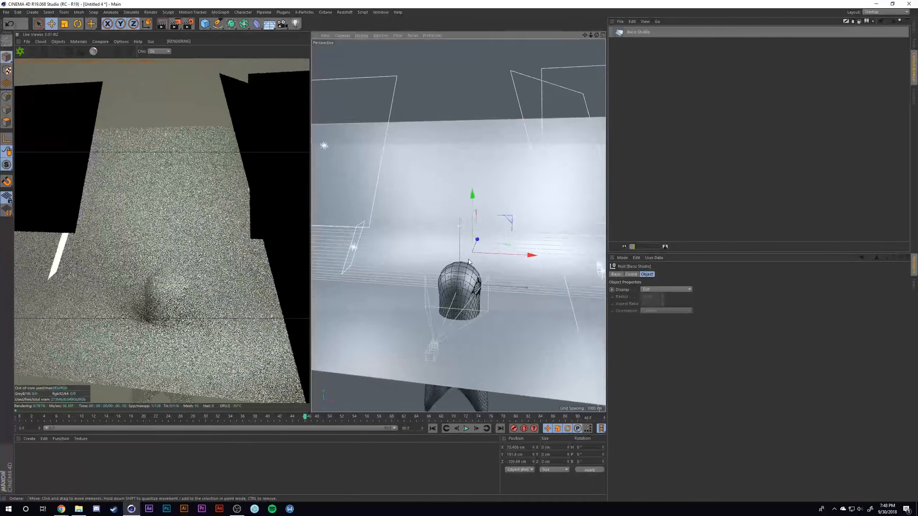
pyautogui.moveTo(471, 217); pyautogui.dragTo(463, 303)
pyautogui.keyDown('alt'); pyautogui.moveTo(463, 301); pyautogui.dragTo(446, 275, button='middle'); pyautogui.keyUp('alt')
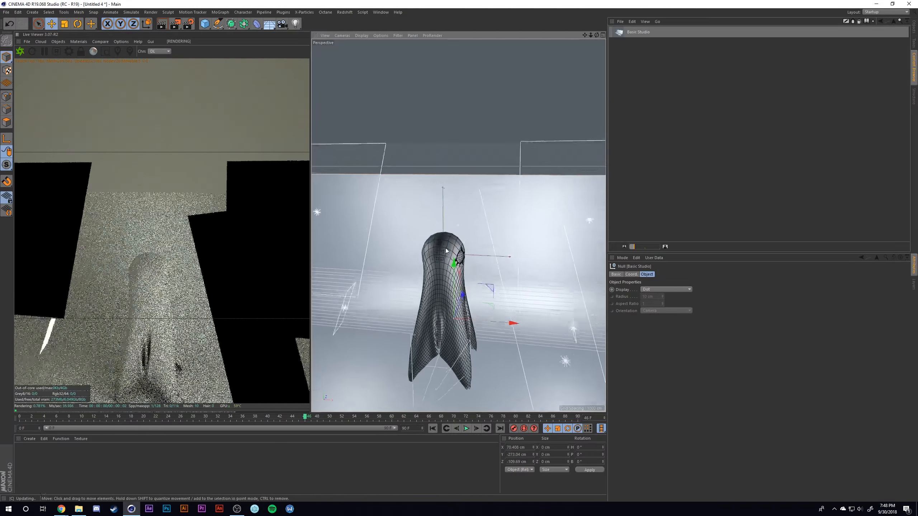
pyautogui.keyDown('alt'); pyautogui.moveTo(446, 275); pyautogui.dragTo(456, 237); pyautogui.keyUp('alt')
pyautogui.keyDown('alt'); pyautogui.moveTo(456, 237); pyautogui.dragTo(486, 234, button='right'); pyautogui.keyUp('alt')
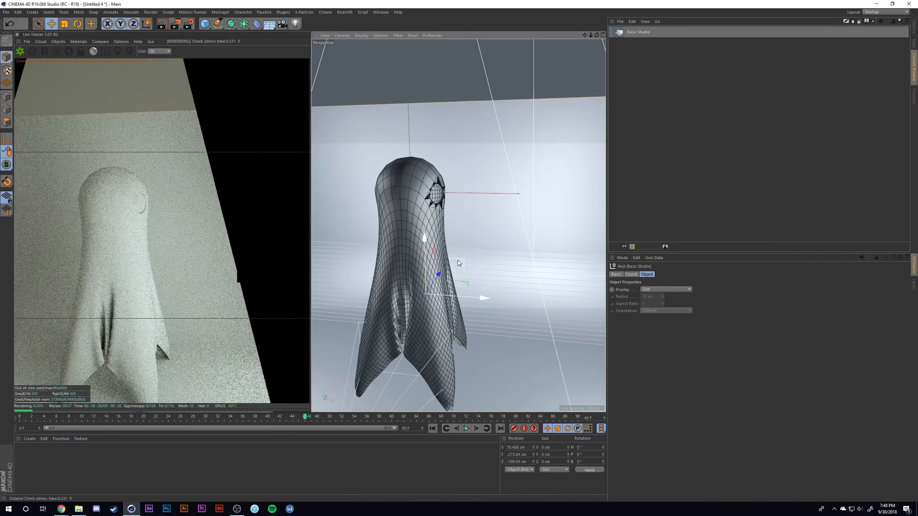
# - Group the Boole hierarchy and the sphere under a single null
pyautogui.click(914, 27)
pyautogui.click(627, 38)
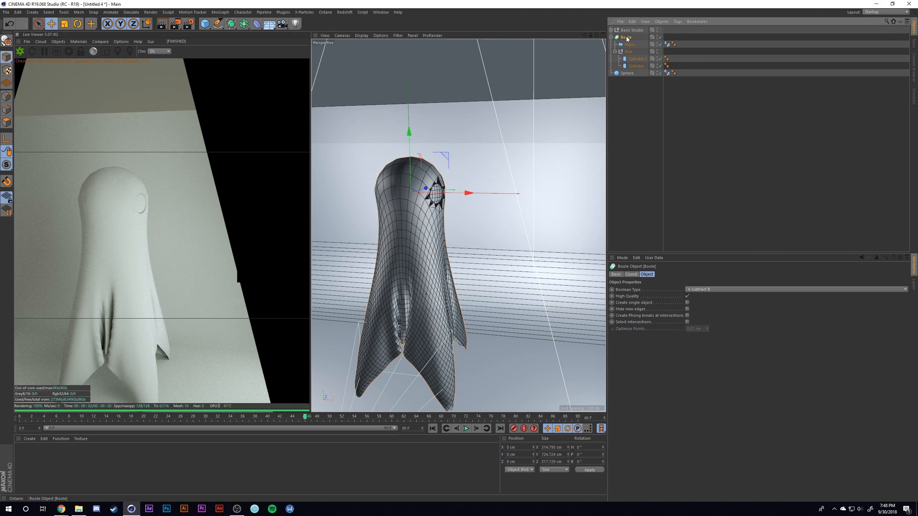
pyautogui.keyDown('shift'); pyautogui.click(628, 74); pyautogui.keyUp('shift')
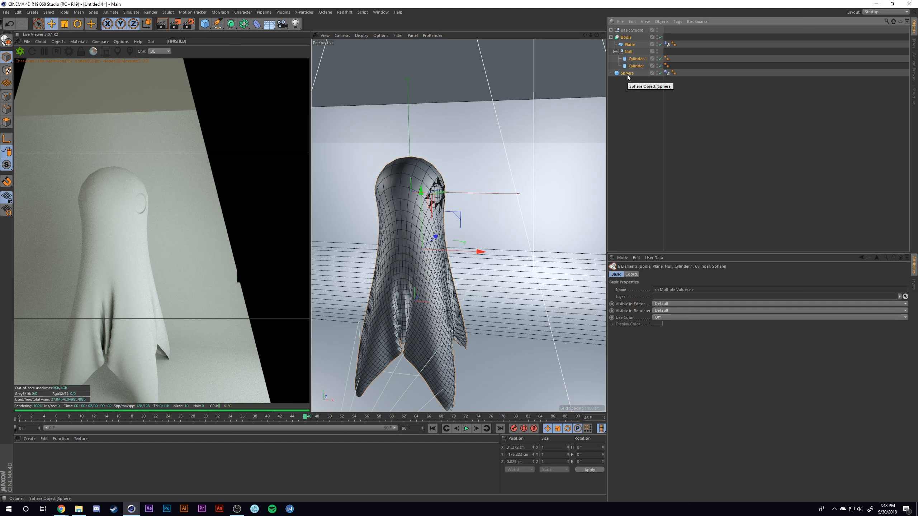
pyautogui.hotkey('alt', 'g')
# - Rotate the ghost's null to a heading of -90° so the eyes face the front of the studio
pyautogui.press('r')
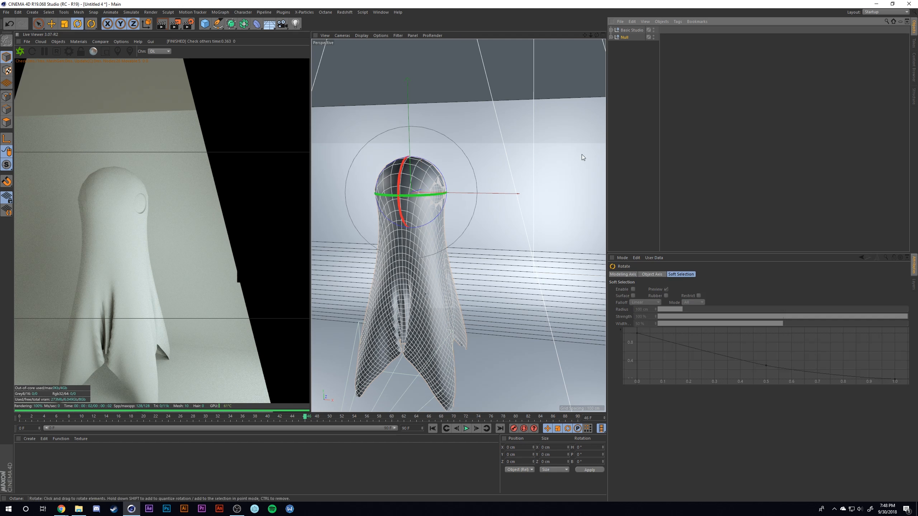
pyautogui.moveTo(376, 194); pyautogui.dragTo(372, 196)
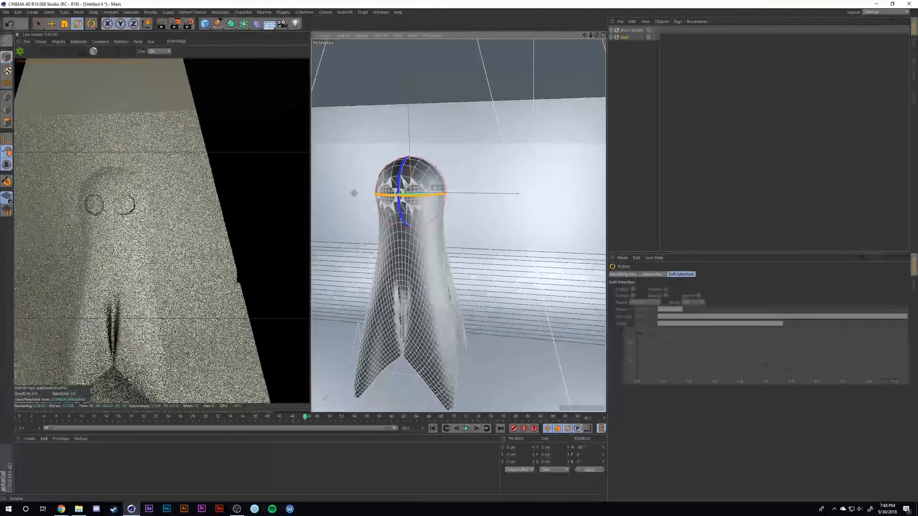
pyautogui.keyDown('alt'); pyautogui.moveTo(457, 199); pyautogui.dragTo(449, 200); pyautogui.keyUp('alt')
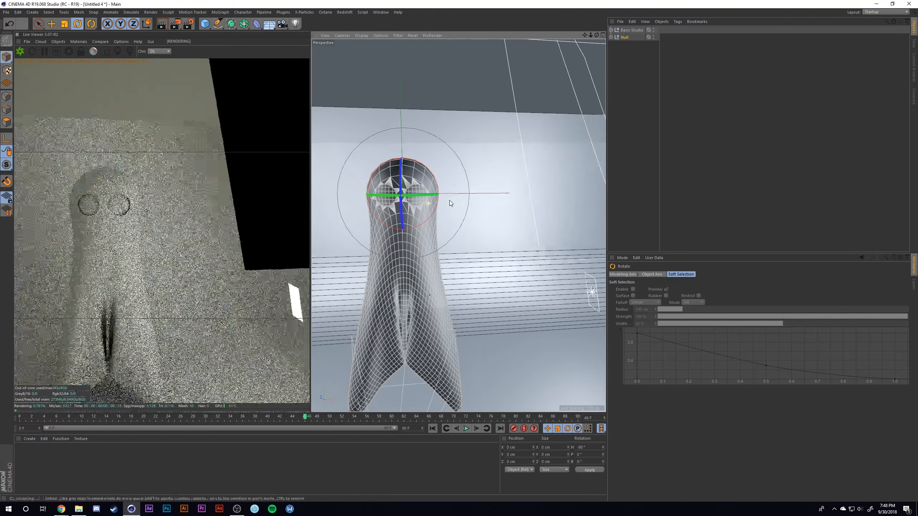
pyautogui.keyDown('alt'); pyautogui.moveTo(449, 199); pyautogui.dragTo(452, 177, button='middle'); pyautogui.keyUp('alt')
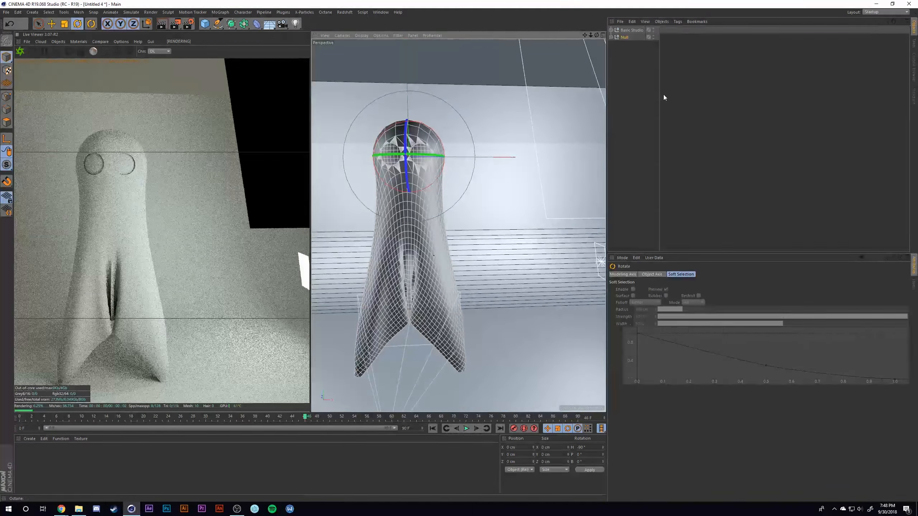
# - Turn off camera visibility for the Octane light tags of all five Basic Studio lights
pyautogui.click(632, 30)
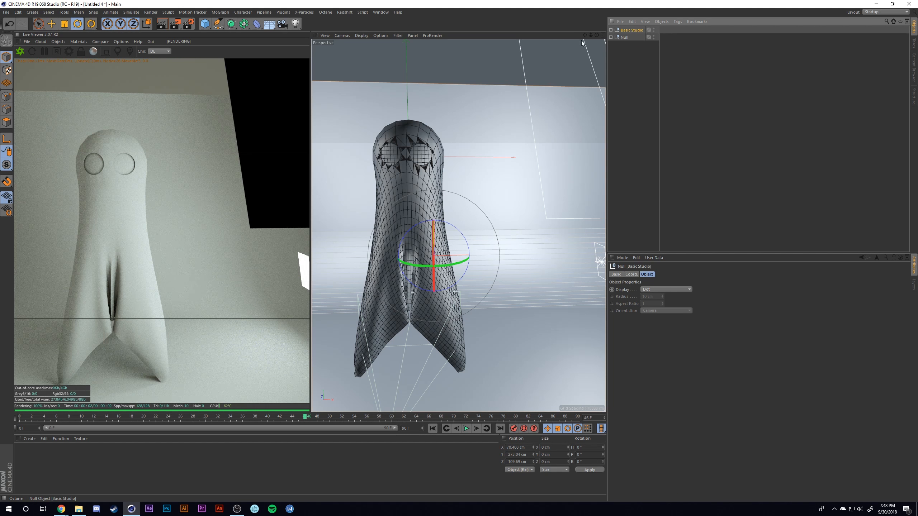
pyautogui.click(611, 31)
pyautogui.click(632, 38)
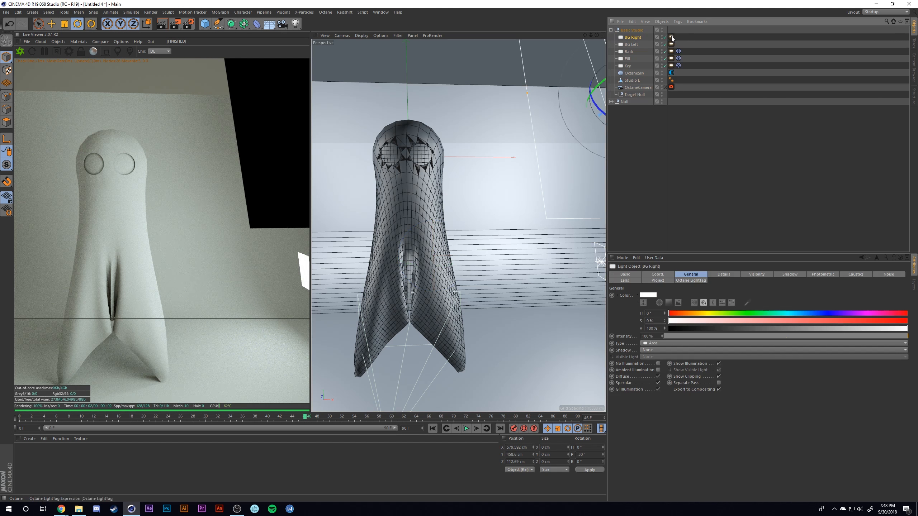
pyautogui.click(671, 37)
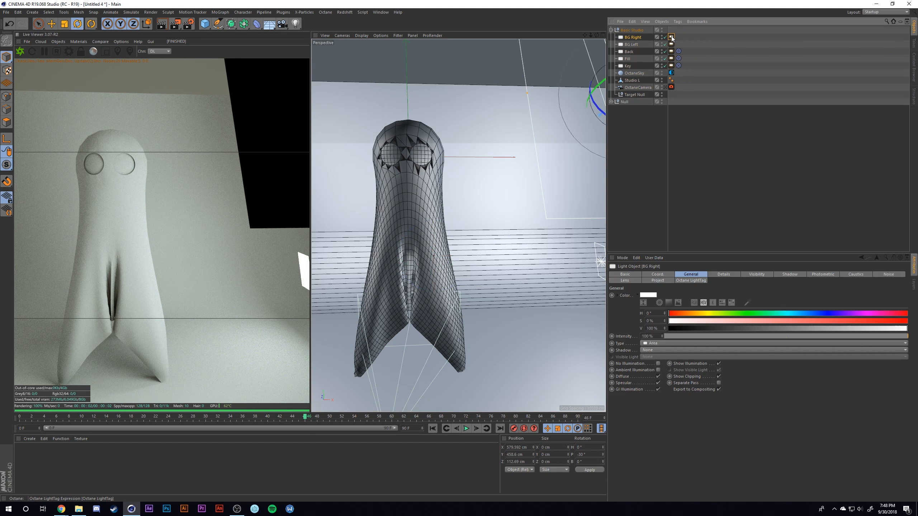
pyautogui.keyDown('shift'); pyautogui.click(671, 67); pyautogui.keyUp('shift')
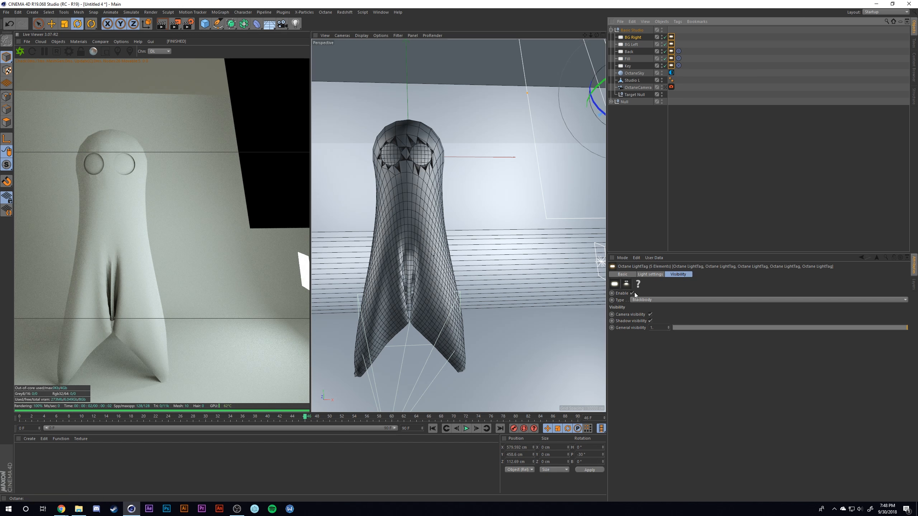
pyautogui.click(650, 314)
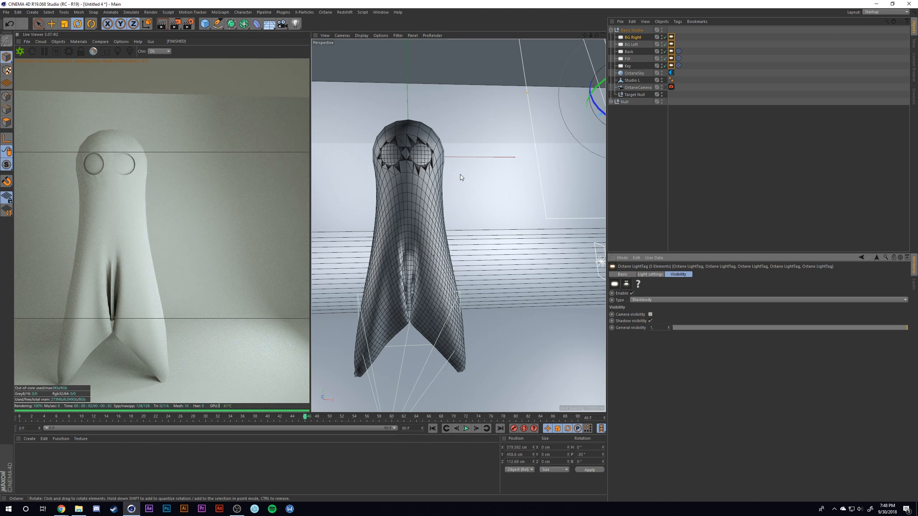
# - Set the render output size to 1080 x 1080 pixels in the render settings
pyautogui.moveTo(461, 175)
pyautogui.keyDown('alt'); pyautogui.mouseDown()
pyautogui.moveTo(460, 188)
pyautogui.moveTo(470, 170)
pyautogui.mouseUp(); pyautogui.keyUp('alt')
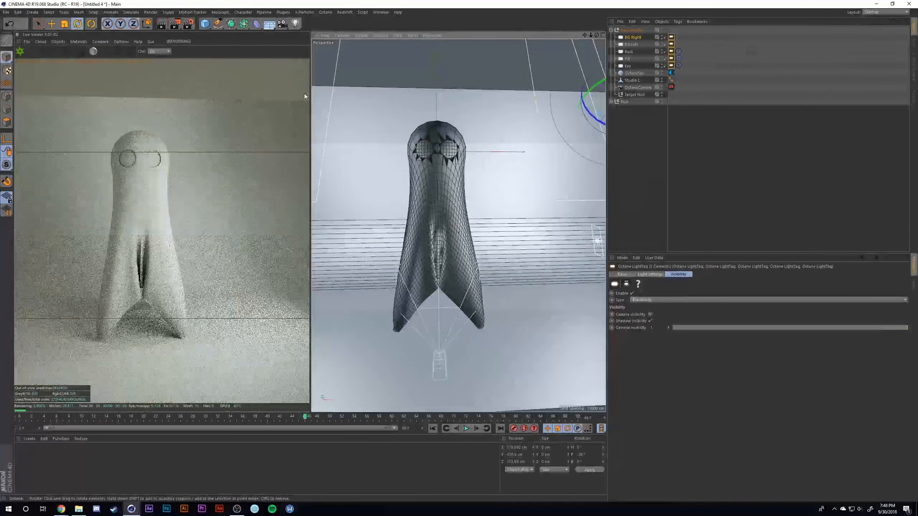
pyautogui.click(188, 24)
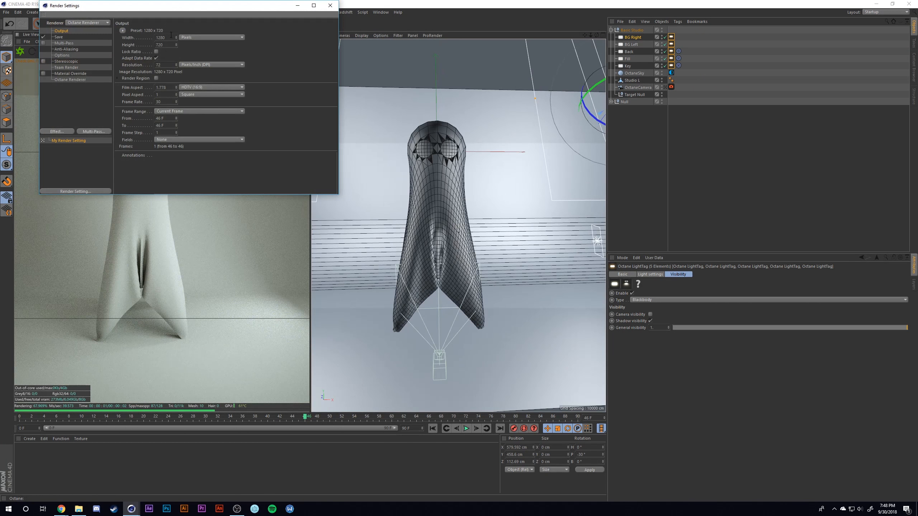
pyautogui.moveTo(171, 36); pyautogui.dragTo(142, 35)
pyautogui.write('1080')
pyautogui.press('Return')
pyautogui.press('0')
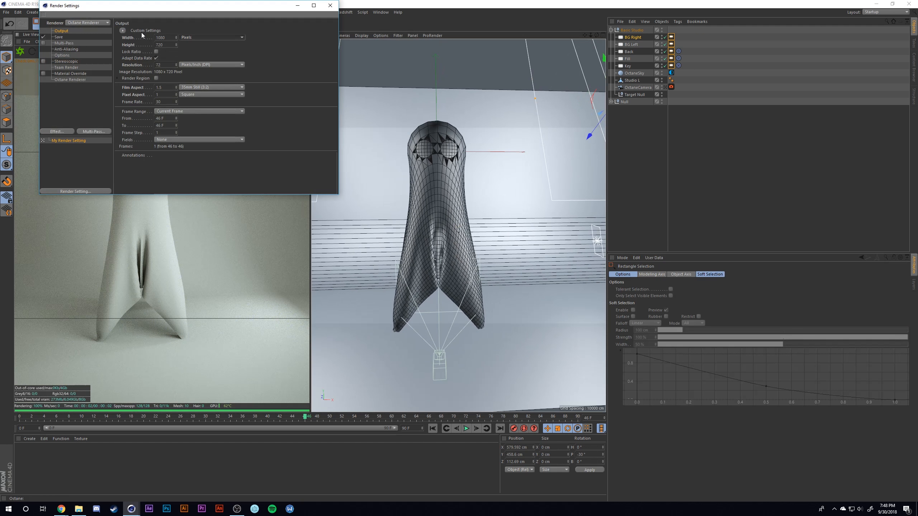
pyautogui.doubleClick(166, 45)
pyautogui.write('1080')
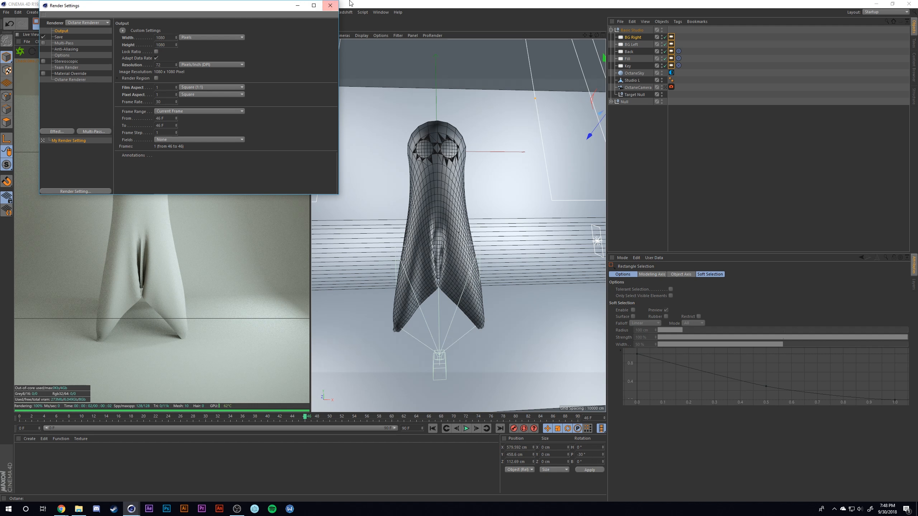
pyautogui.click(330, 5)
# - Lower the Basic Studio rig slightly further, to a Y position of about -291 cm
pyautogui.scroll(3, 447, 201)
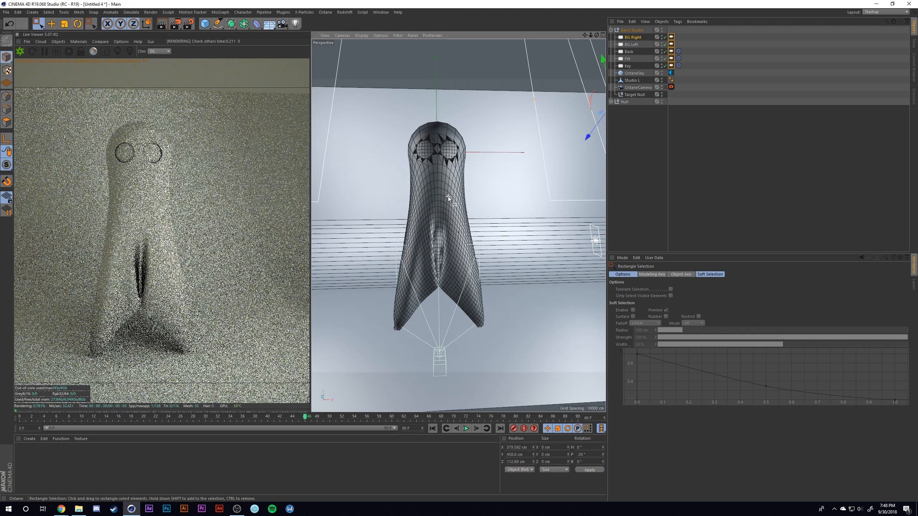
pyautogui.keyDown('alt'); pyautogui.moveTo(441, 218); pyautogui.dragTo(472, 222); pyautogui.keyUp('alt')
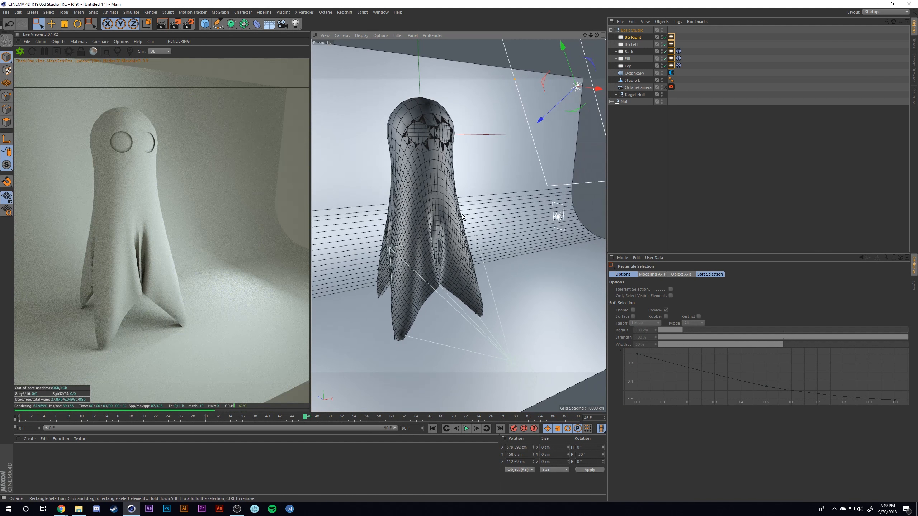
pyautogui.click(516, 68)
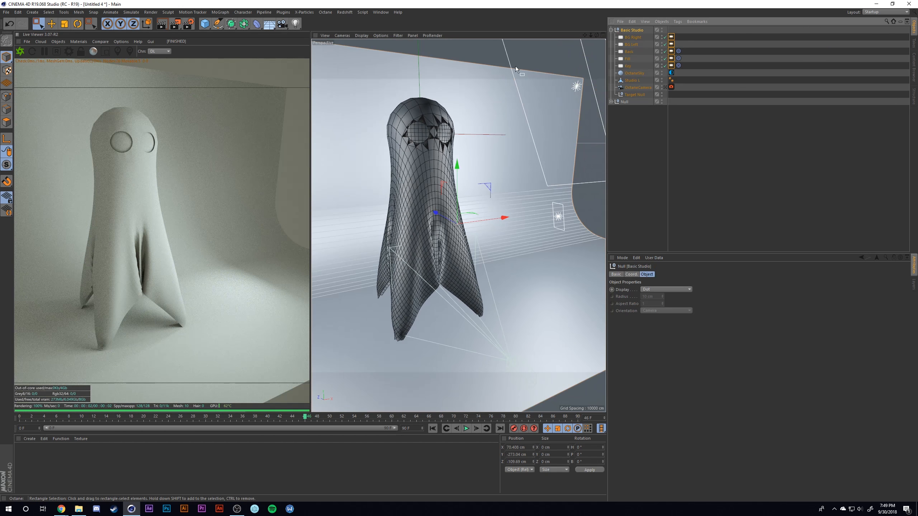
pyautogui.moveTo(457, 173); pyautogui.dragTo(457, 178)
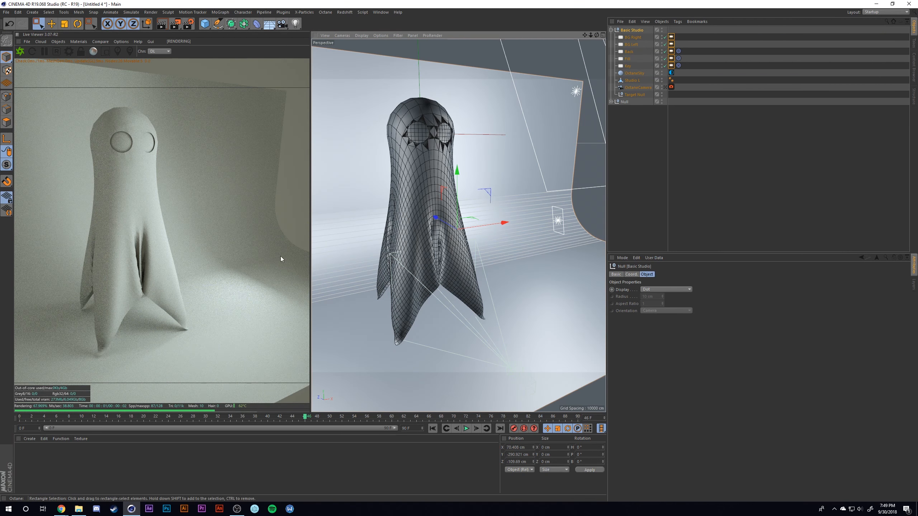
# - Collapse the Basic Studio hierarchy and add a Subdivision Surface object to the scene
pyautogui.click(611, 30)
pyautogui.click(625, 38)
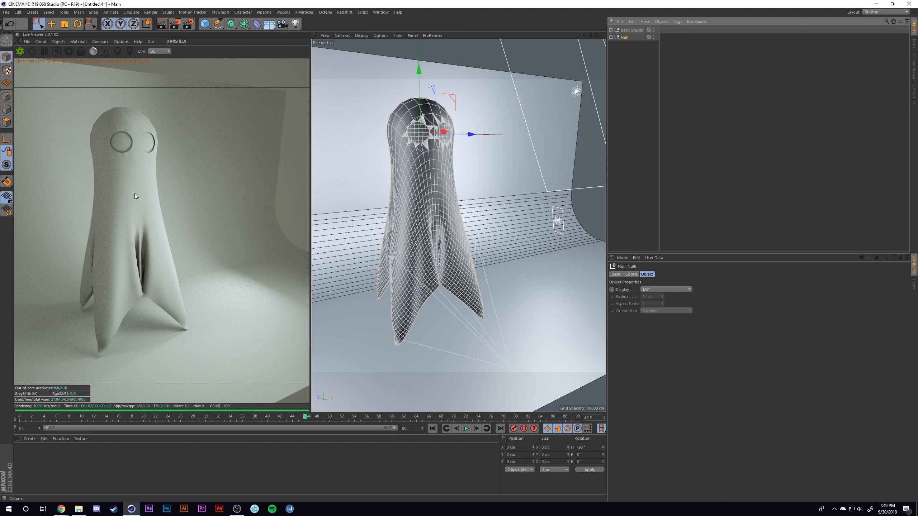
pyautogui.click(231, 25)
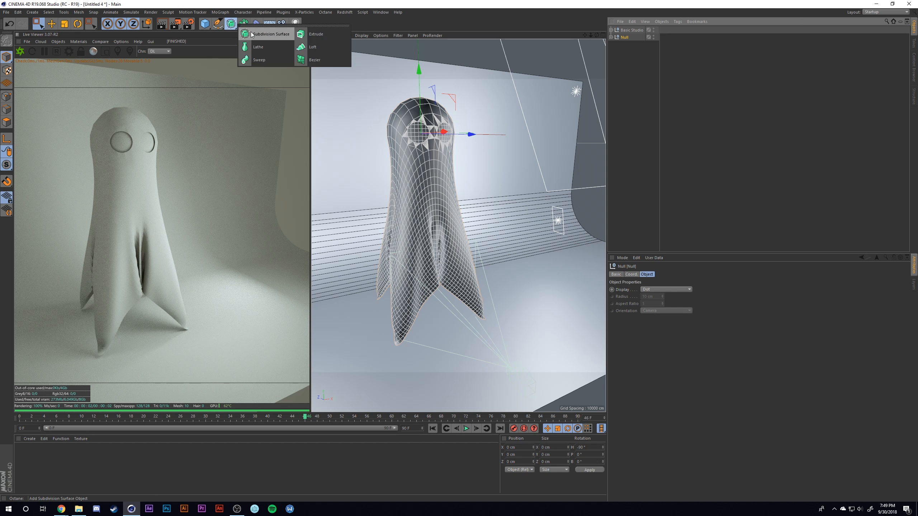
pyautogui.click(252, 34)
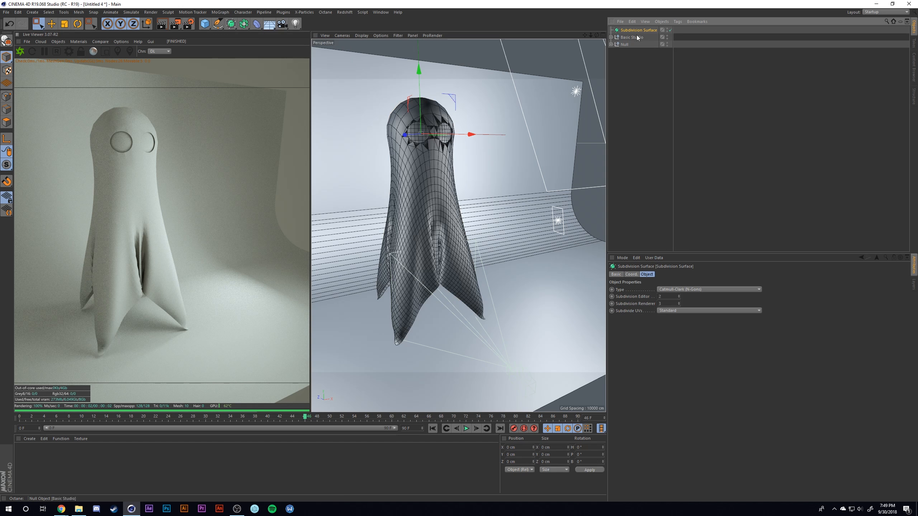
# - Nest the ghost's null group under the Subdivision Surface object
pyautogui.moveTo(622, 44); pyautogui.dragTo(631, 29)
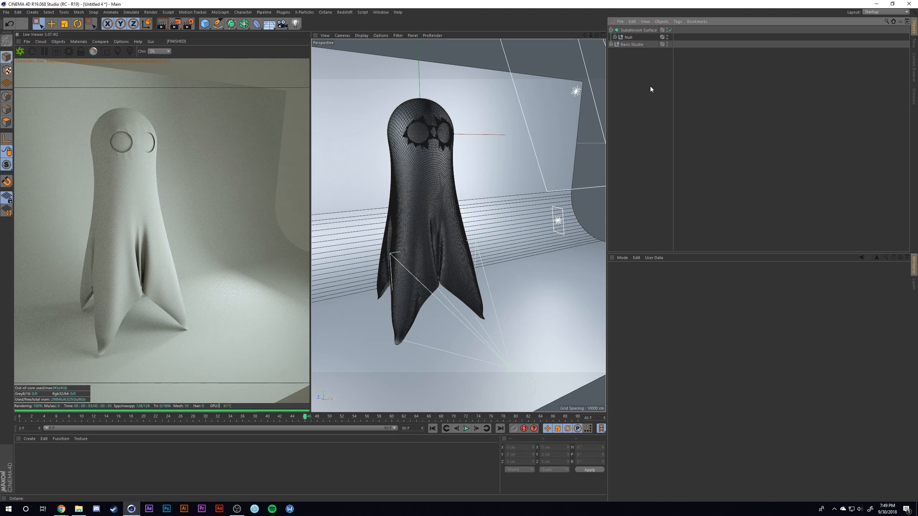
# - Create an Octane Diffuse material and apply it to the Boole object inside the ghost's null
pyautogui.click(59, 43)
pyautogui.moveTo(75, 41)
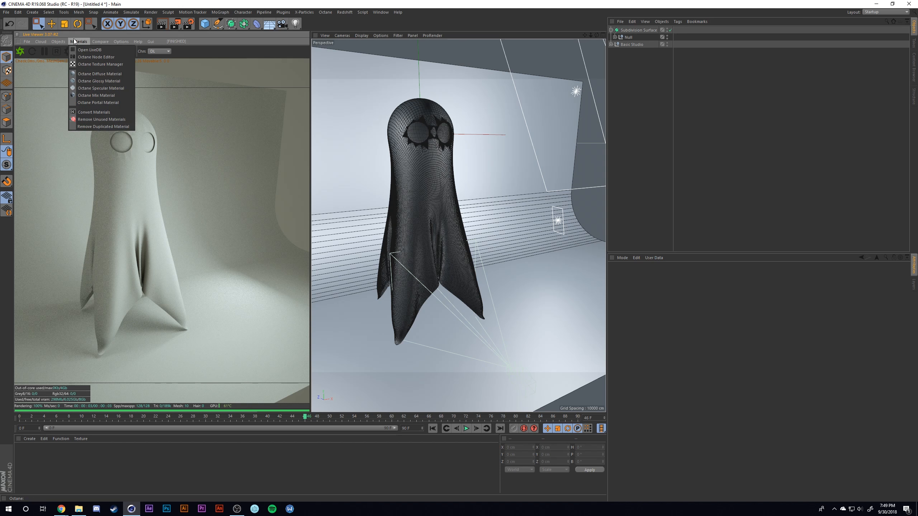
pyautogui.click(102, 74)
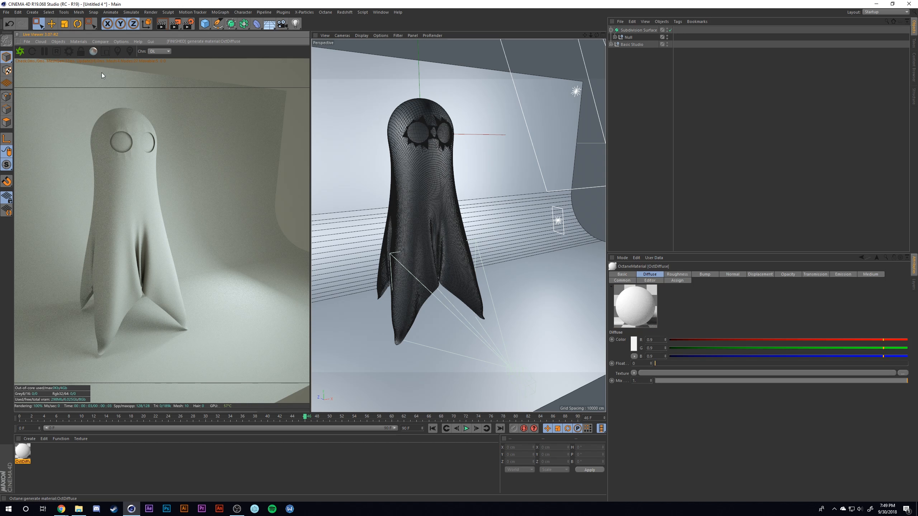
pyautogui.click(614, 37)
pyautogui.click(18, 453)
pyautogui.moveTo(18, 452); pyautogui.dragTo(634, 44)
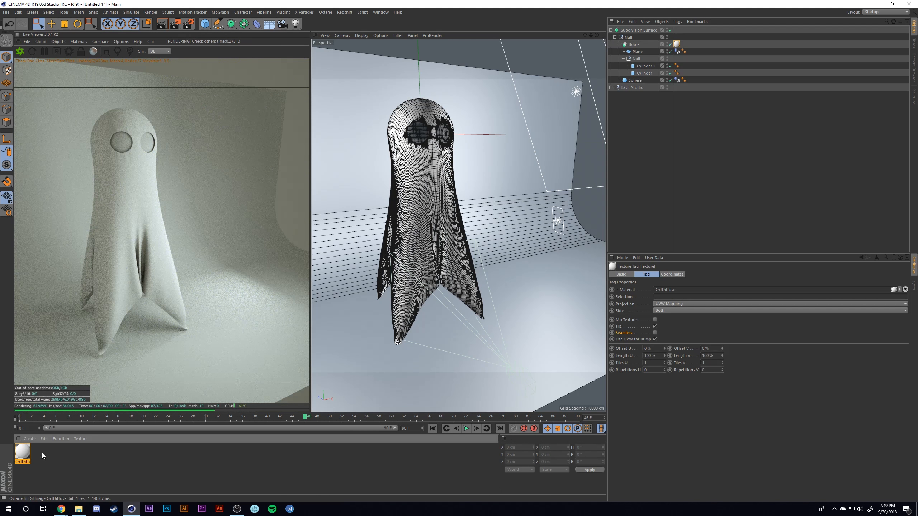
# - Open the OctDiffuse material in the Octane Node Editor and close the Material Editor
pyautogui.click(22, 455)
pyautogui.doubleClick(22, 454)
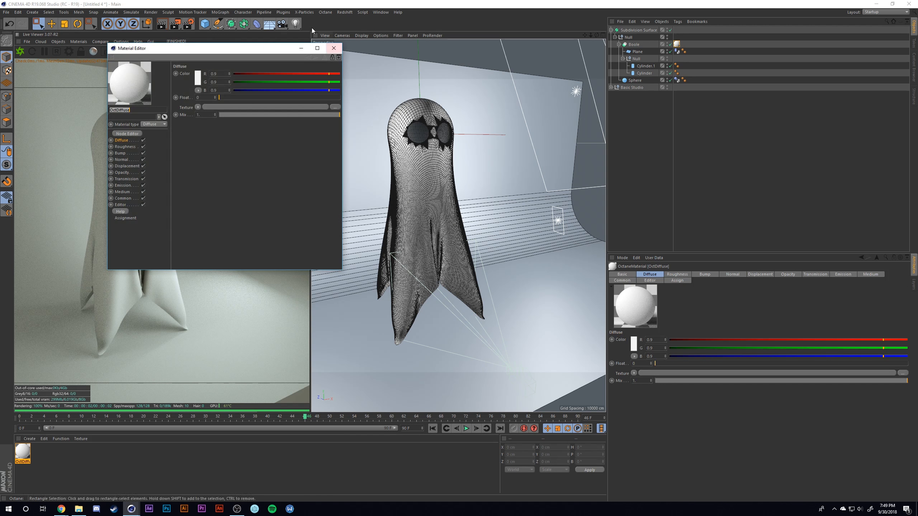
pyautogui.moveTo(241, 43); pyautogui.dragTo(698, 64)
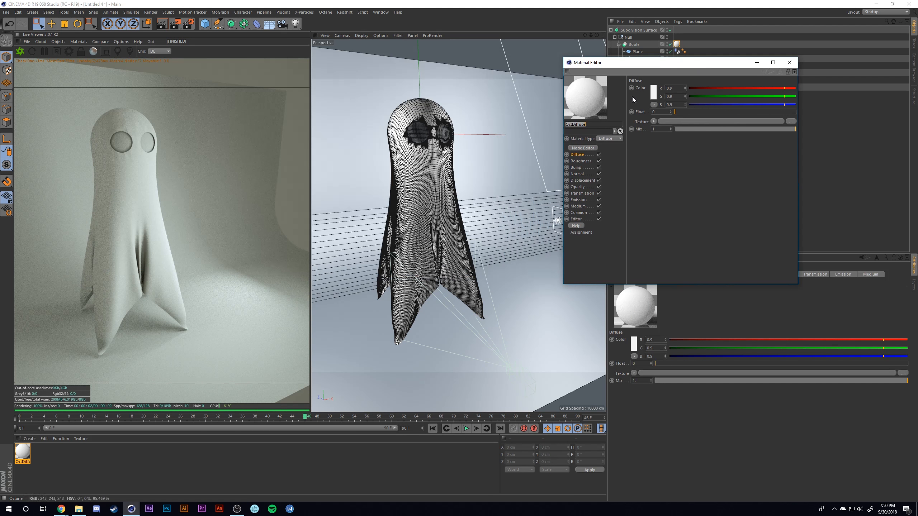
pyautogui.click(583, 148)
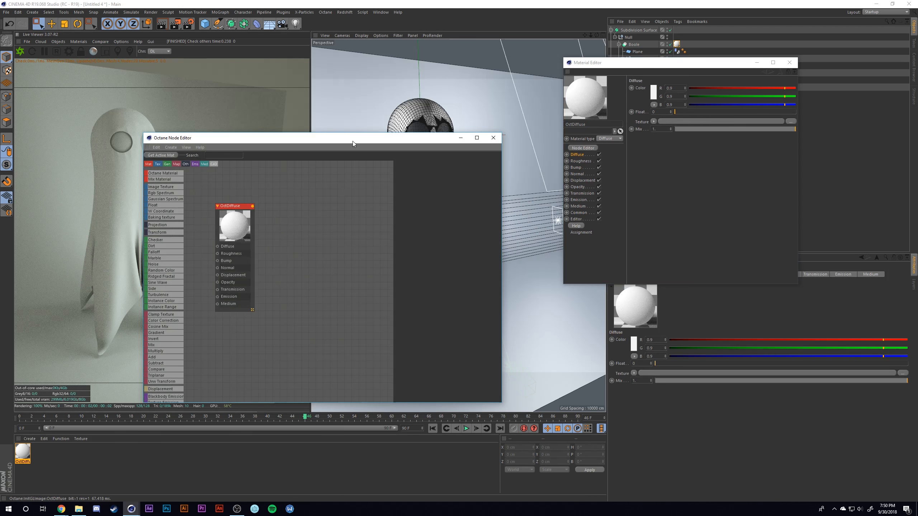
pyautogui.moveTo(353, 141); pyautogui.dragTo(746, 115)
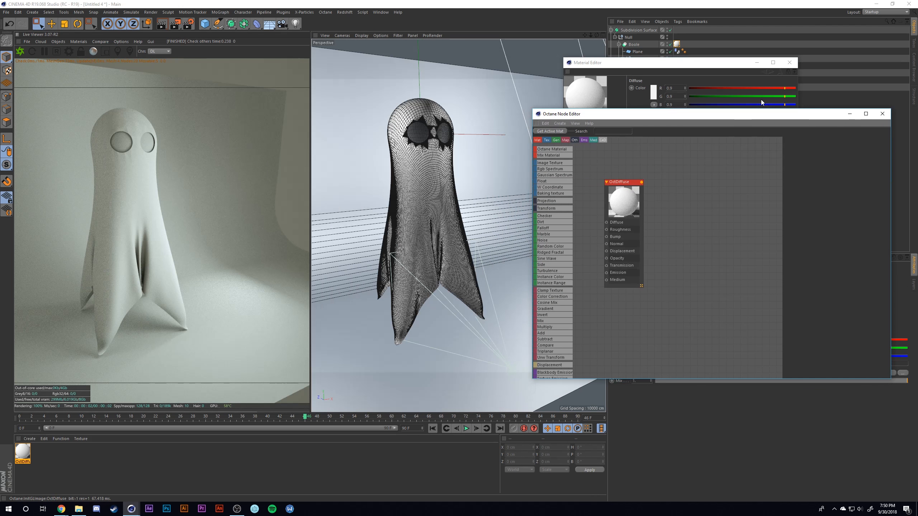
pyautogui.click(789, 63)
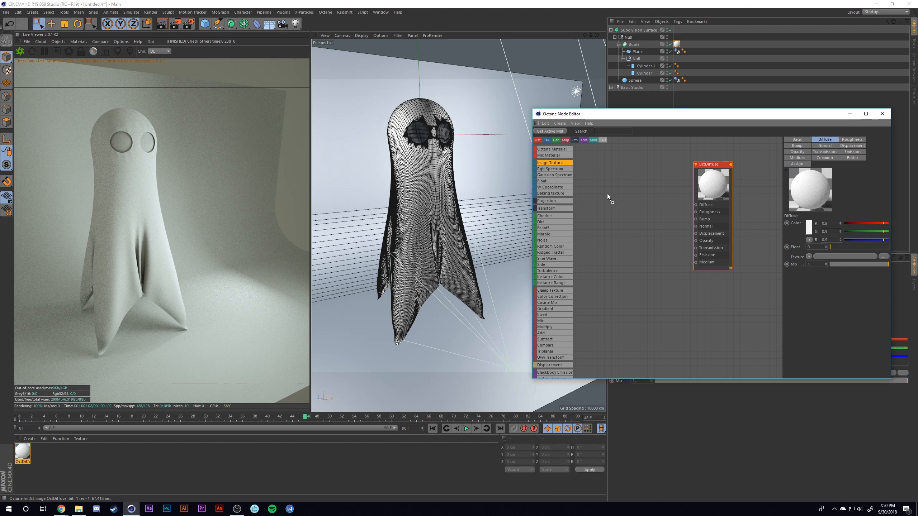
# - Add Image Texture and Color Correction nodes and chain them into the OctDiffuse material's Diffuse channel
pyautogui.moveTo(608, 197)
pyautogui.mouseDown()
pyautogui.moveTo(618, 209)
pyautogui.moveTo(604, 188)
pyautogui.mouseUp()
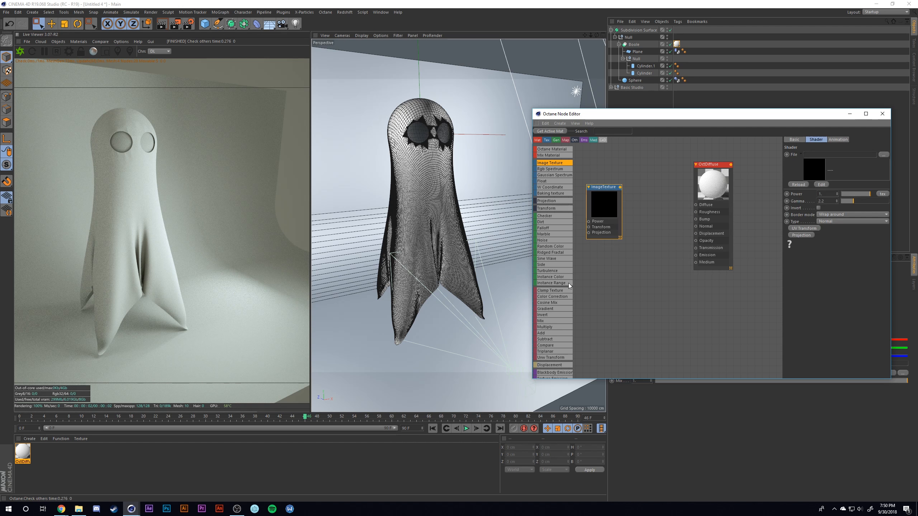
pyautogui.scroll(-1, 559, 288)
pyautogui.moveTo(552, 289); pyautogui.dragTo(571, 280)
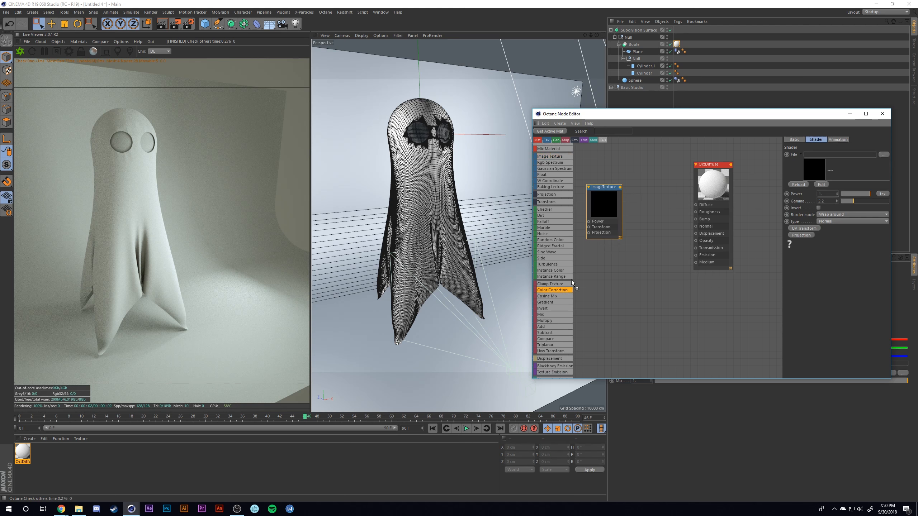
pyautogui.moveTo(650, 191)
pyautogui.mouseDown()
pyautogui.moveTo(621, 189)
pyautogui.moveTo(640, 201)
pyautogui.mouseUp()
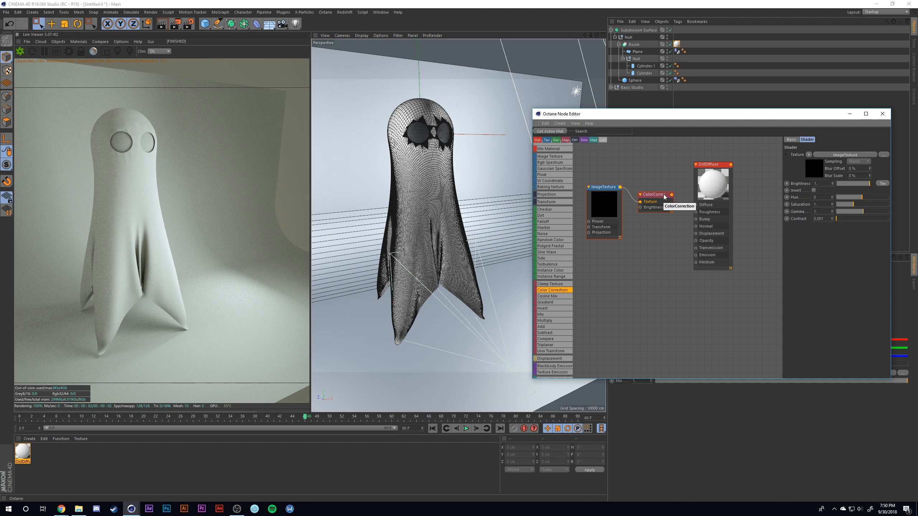
pyautogui.moveTo(672, 196); pyautogui.dragTo(695, 205)
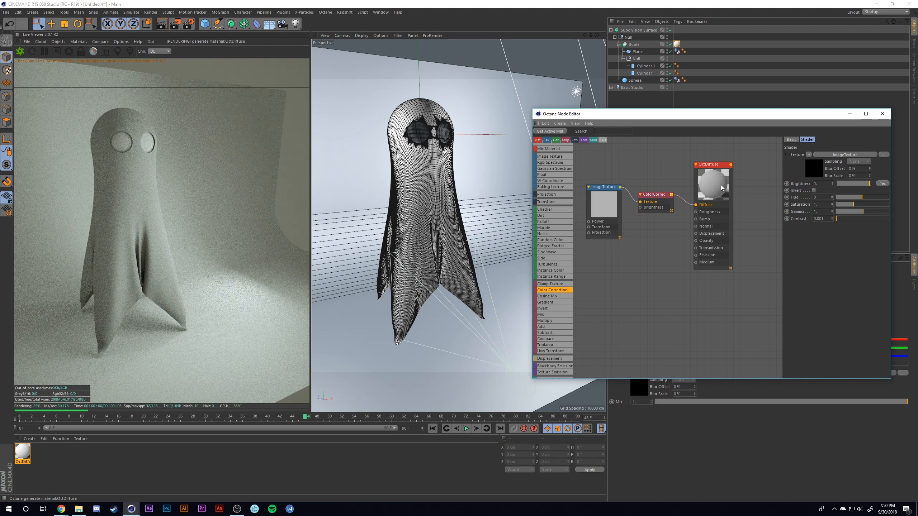
# - Load TexturesCom_FabricPlain0028_2_M into the Image Texture node without copying the image to the project location
pyautogui.click(605, 203)
pyautogui.click(885, 154)
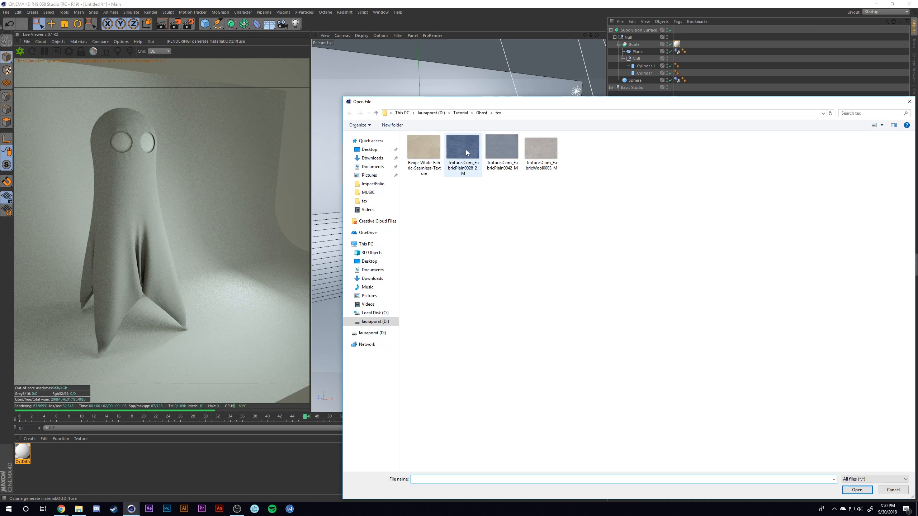
pyautogui.doubleClick(466, 149)
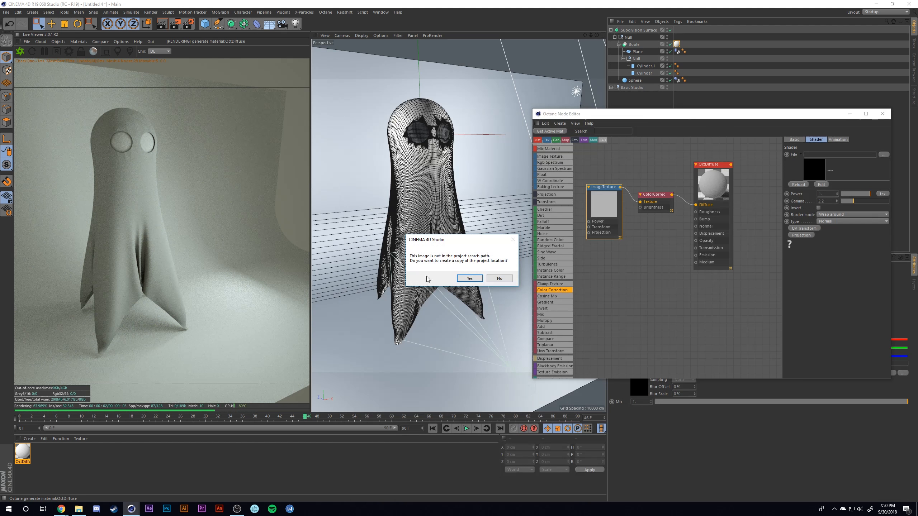
pyautogui.click(498, 278)
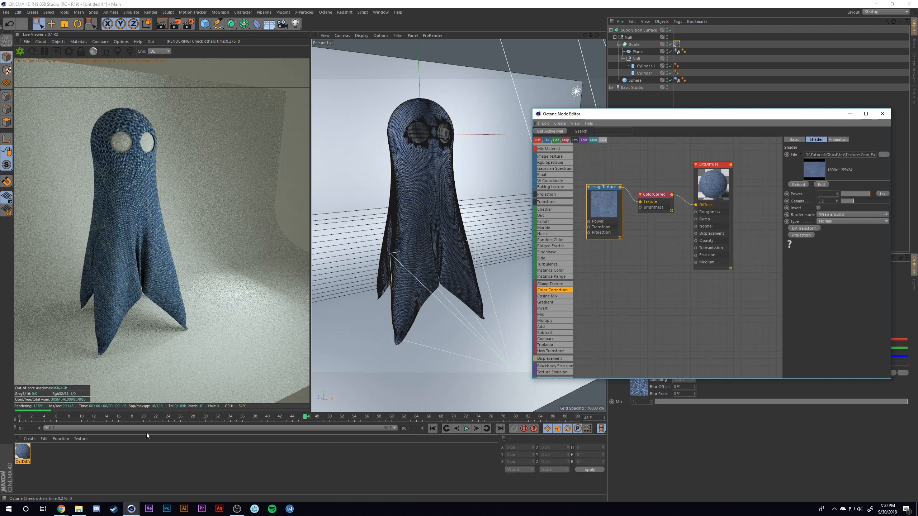
# - Switch to the browser, look through the cloth textures on textures.com and Bing Images, and return to Cinema 4D
pyautogui.click(61, 509)
pyautogui.click(117, 477)
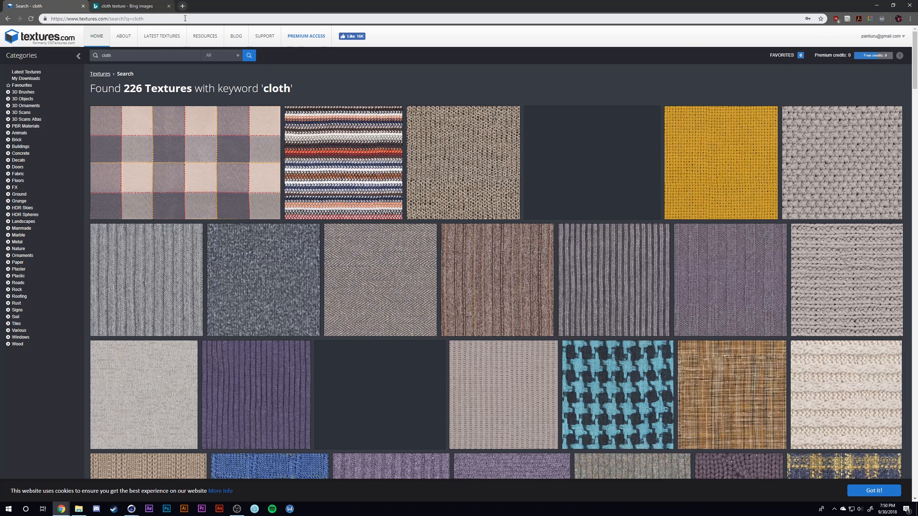
pyautogui.scroll(-6, 293, 160)
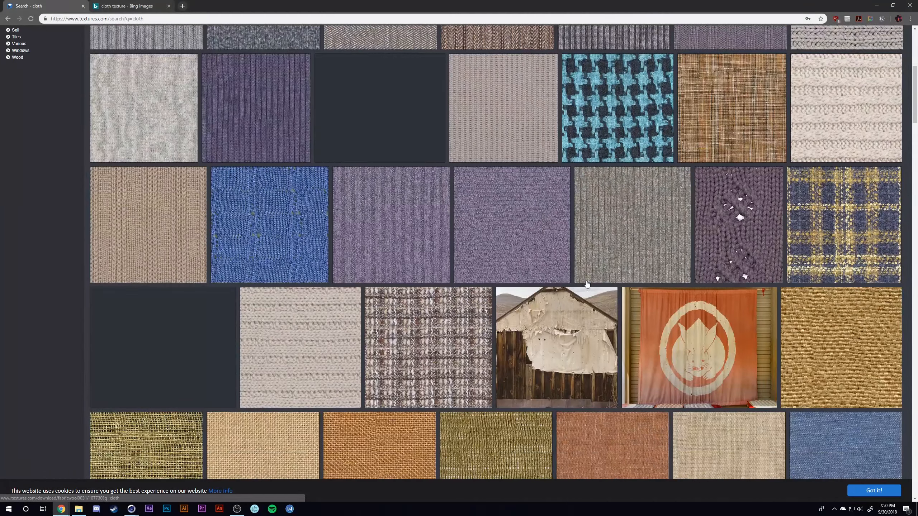
pyautogui.scroll(-4, 587, 285)
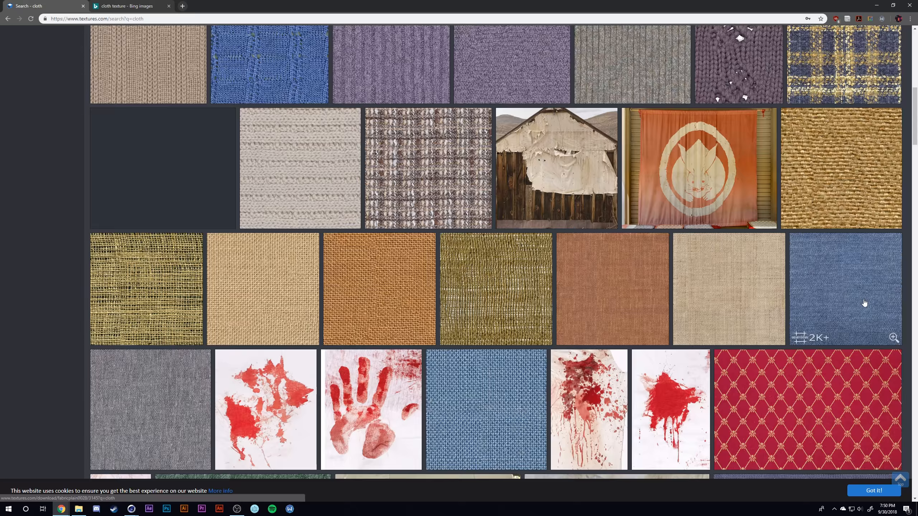
pyautogui.scroll(10, 810, 324)
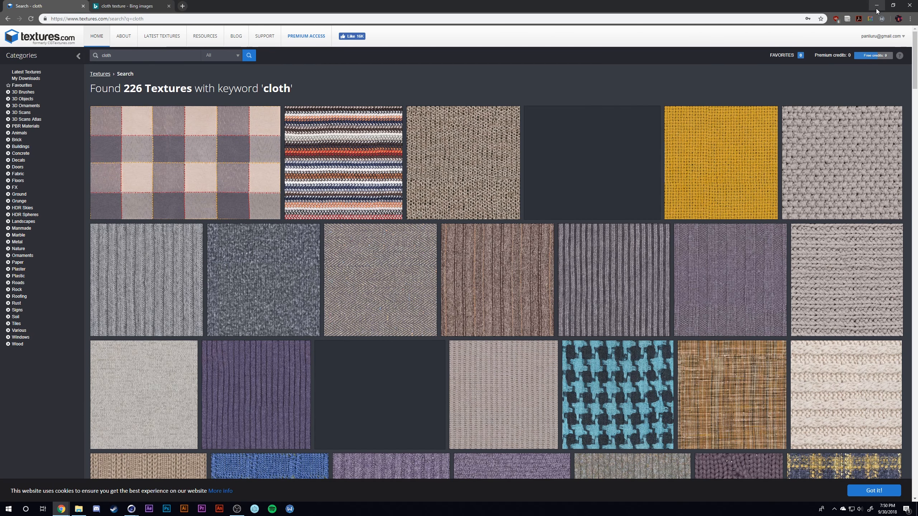
pyautogui.click(122, 4)
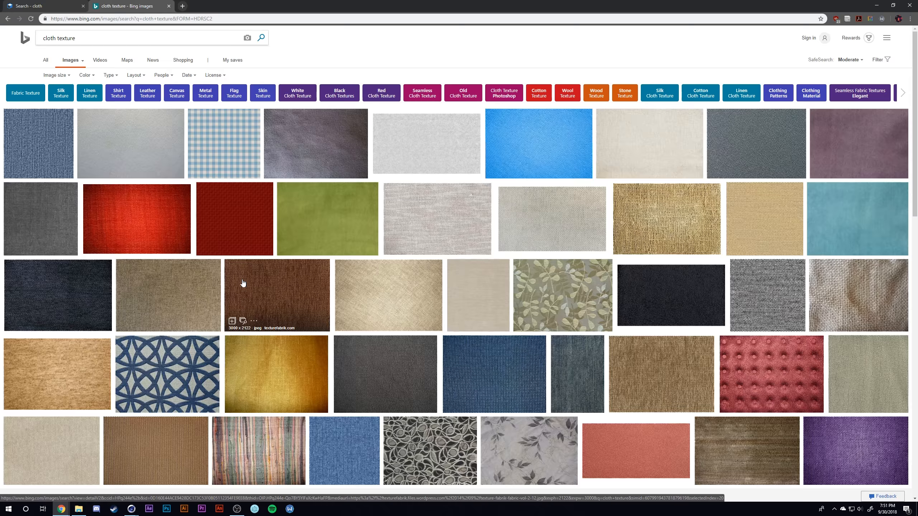
pyautogui.click(877, 5)
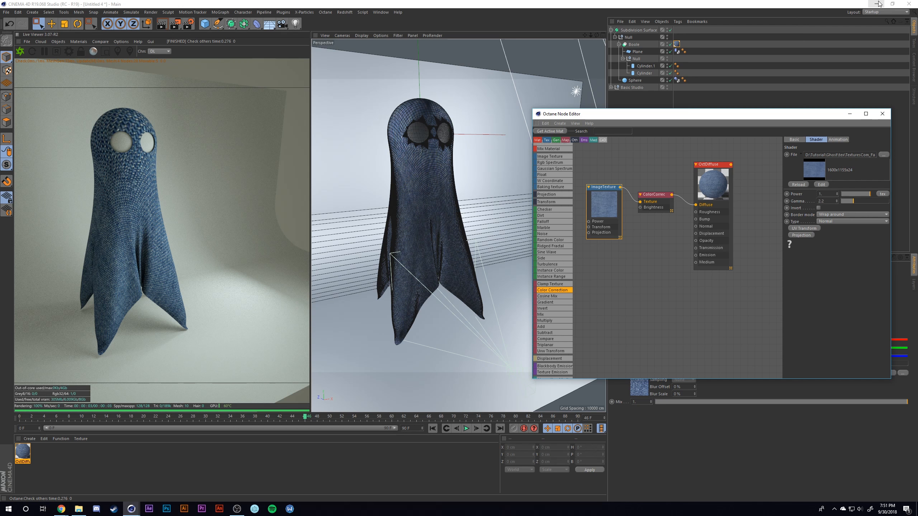
# - Set the diffuse Color Correction node's saturation to 0, brightness to about 1.14 and gamma to about 0.65
pyautogui.moveTo(597, 194); pyautogui.dragTo(596, 180)
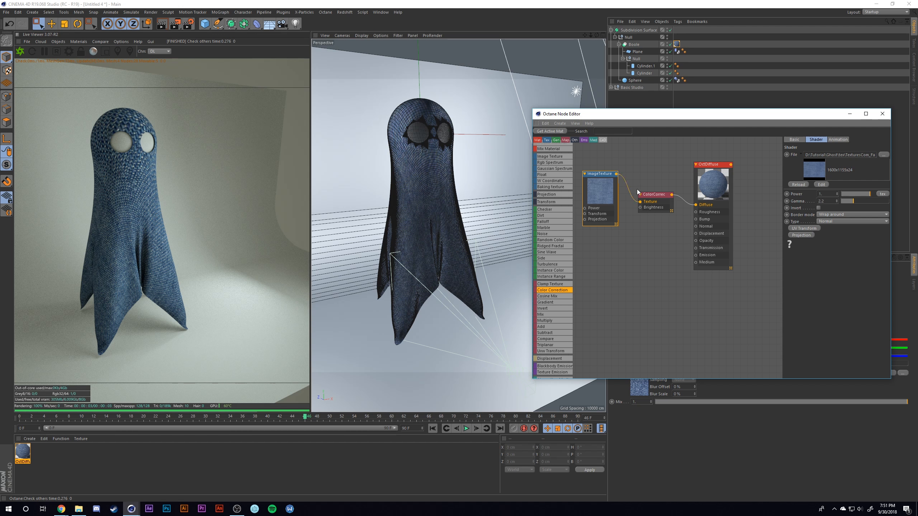
pyautogui.click(654, 197)
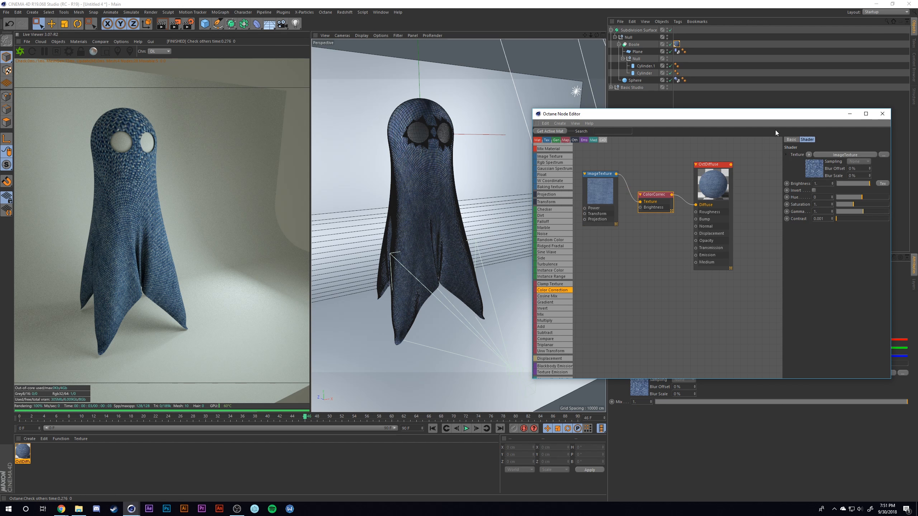
pyautogui.moveTo(775, 115); pyautogui.dragTo(743, 85)
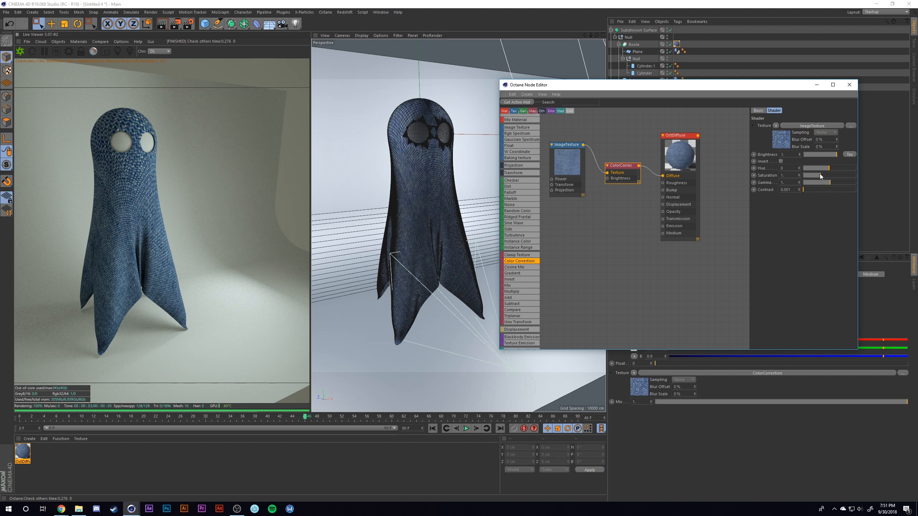
pyautogui.moveTo(820, 175); pyautogui.dragTo(803, 175)
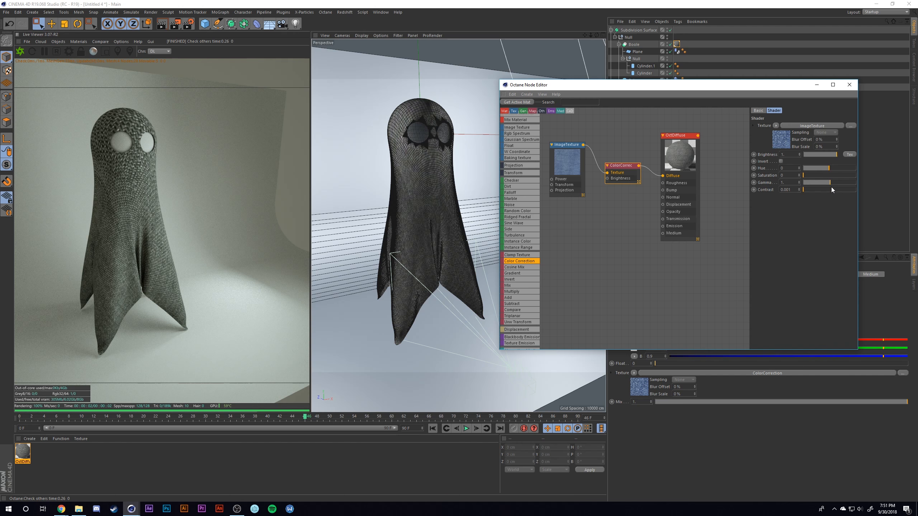
pyautogui.moveTo(830, 153)
pyautogui.mouseDown()
pyautogui.moveTo(856, 150)
pyautogui.moveTo(842, 154)
pyautogui.mouseUp()
pyautogui.moveTo(838, 182); pyautogui.dragTo(828, 185)
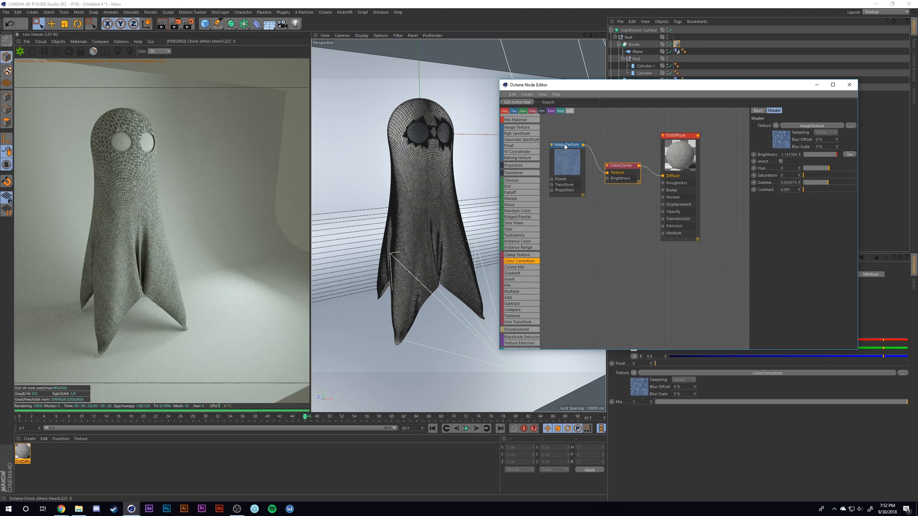
# - Make room below the diffuse nodes and chain a second Image Texture and Color Correction into the Bump channel
pyautogui.moveTo(564, 145); pyautogui.dragTo(565, 129)
pyautogui.moveTo(621, 167); pyautogui.dragTo(621, 152)
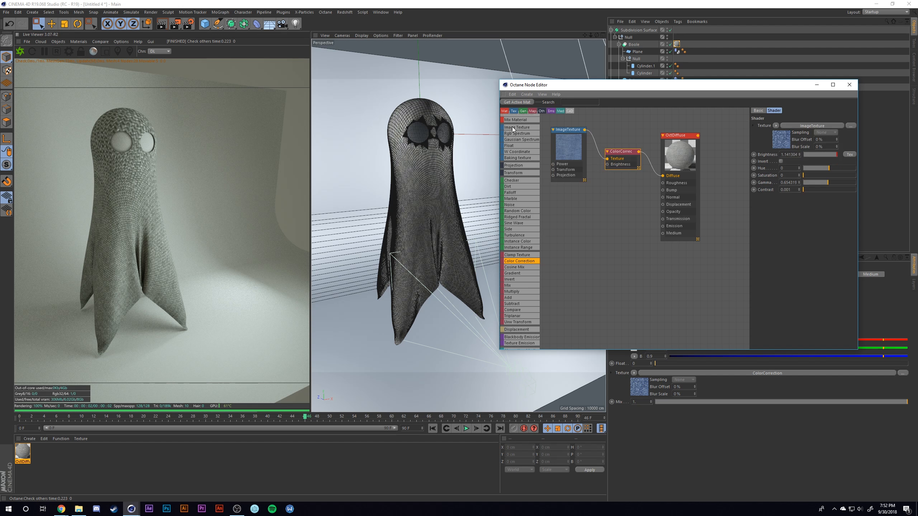
pyautogui.moveTo(512, 126); pyautogui.dragTo(568, 217)
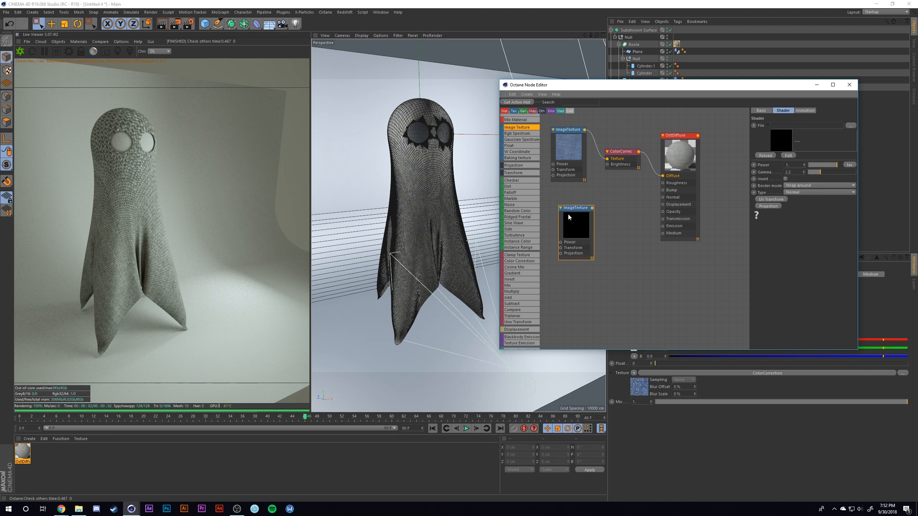
pyautogui.moveTo(526, 260); pyautogui.dragTo(663, 190)
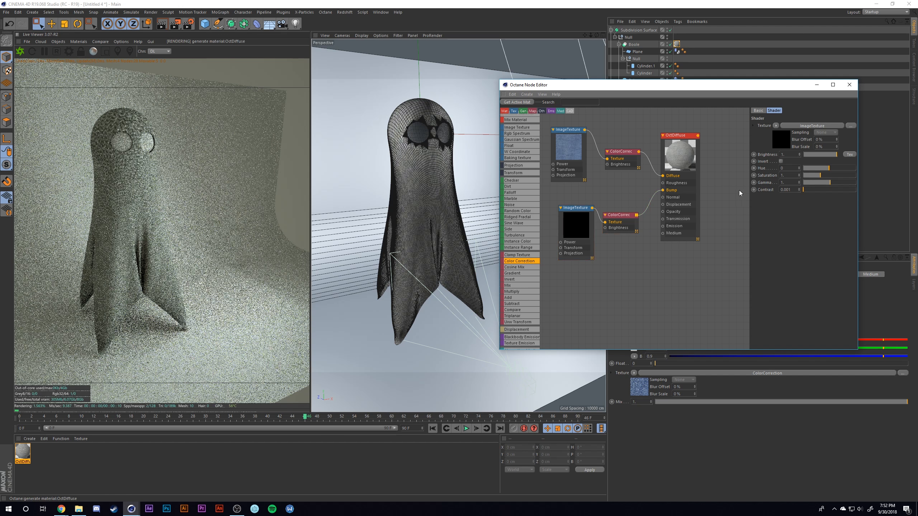
# - Load the same blue TexturesCom_FabricPlain0028_2_M image into the bump Image Texture node without copying it to the project location
pyautogui.click(848, 126)
pyautogui.doubleClick(464, 143)
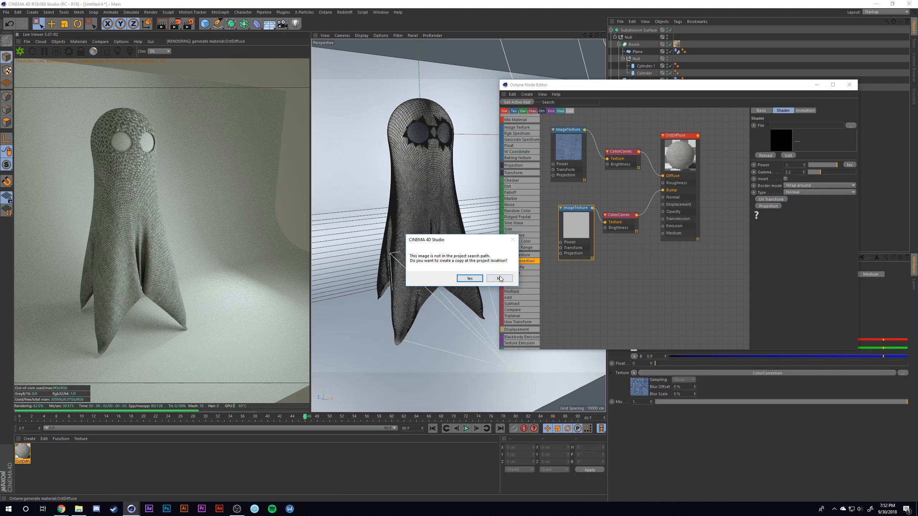
pyautogui.click(499, 278)
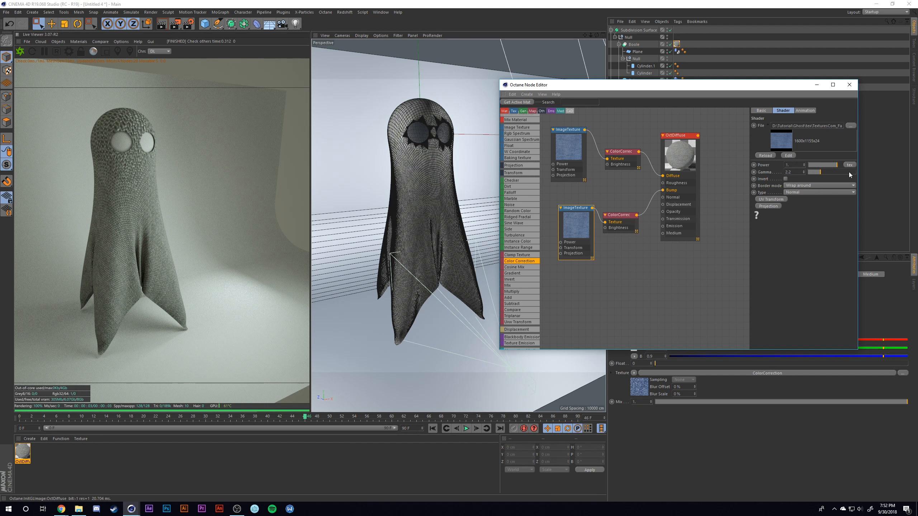
# - Try raising the bump Image Texture's power to 2.75, and undo the change
pyautogui.moveTo(841, 165); pyautogui.dragTo(872, 165)
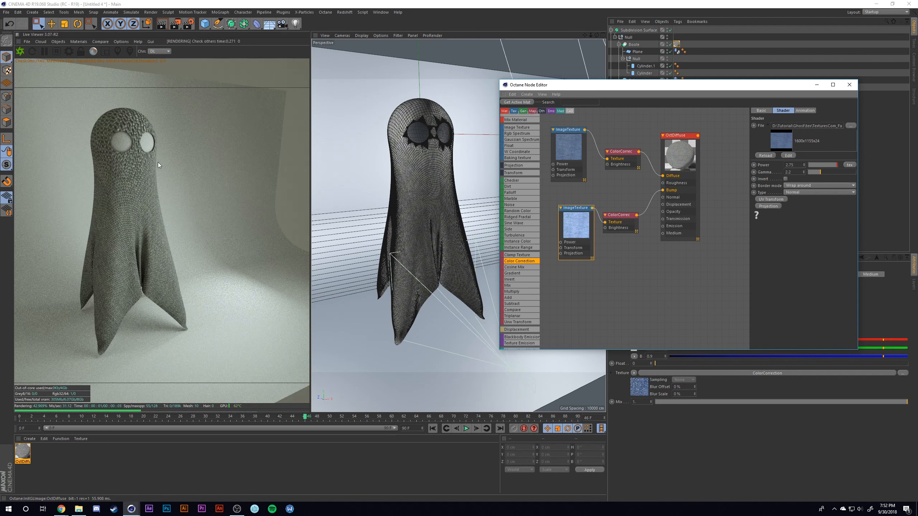
pyautogui.hotkey('ctrl', 'z')
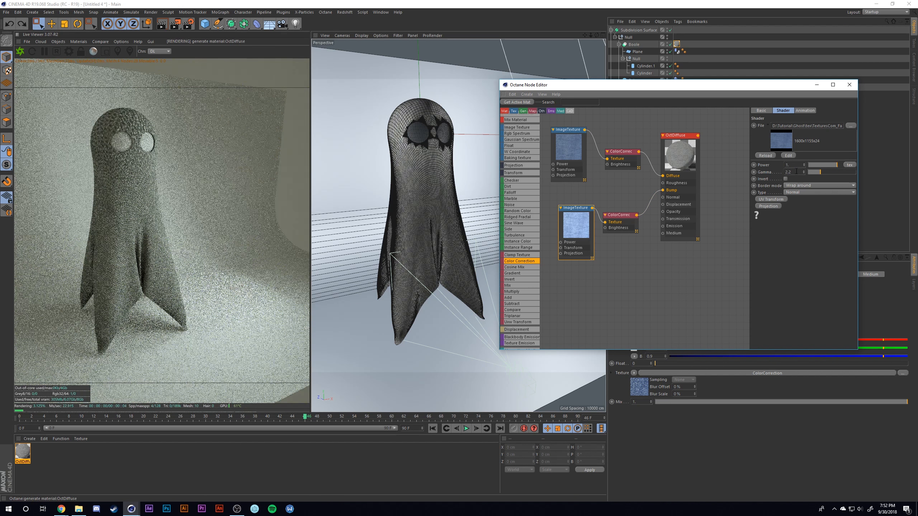
# - Set the bump Image Texture's power to 0.5 and its Color Correction's brightness to about 1.217, and close the node editor
pyautogui.click(793, 165)
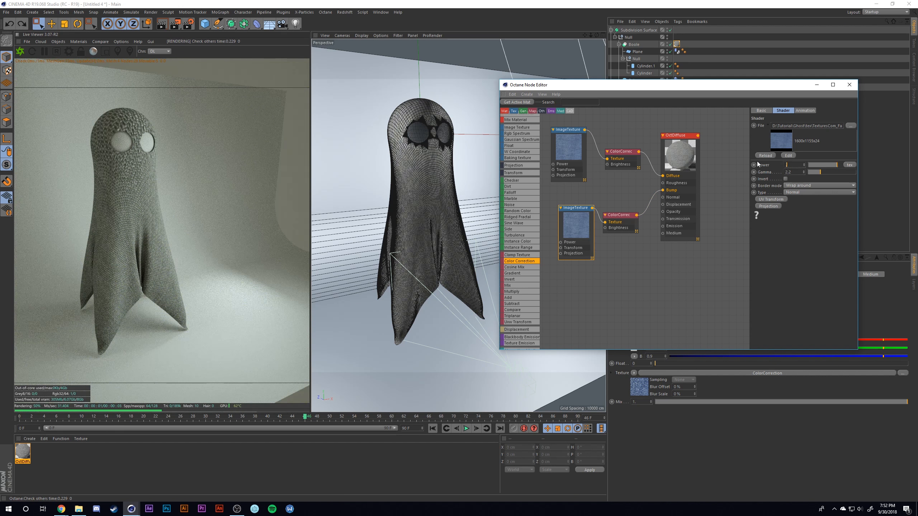
pyautogui.write('0.5')
pyautogui.press('Return')
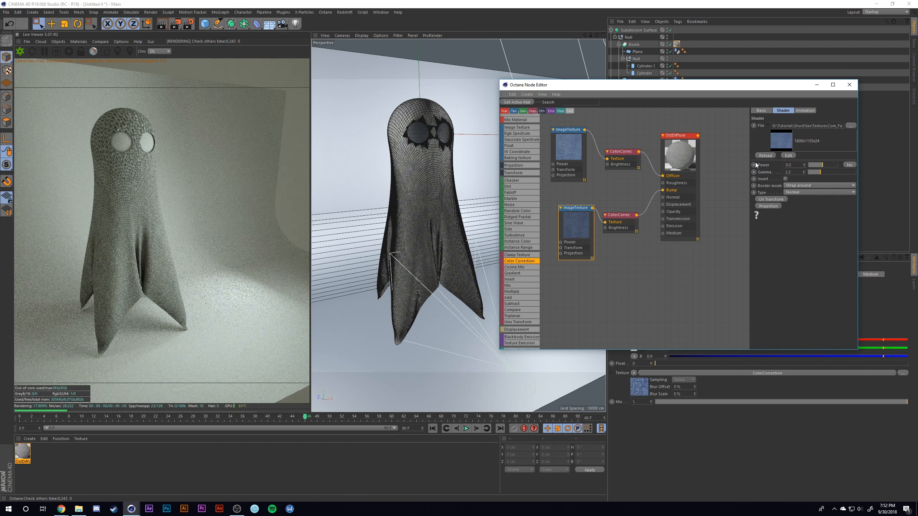
pyautogui.click(617, 217)
pyautogui.moveTo(839, 155)
pyautogui.mouseDown()
pyautogui.moveTo(816, 154)
pyautogui.moveTo(862, 145)
pyautogui.moveTo(841, 156)
pyautogui.mouseUp()
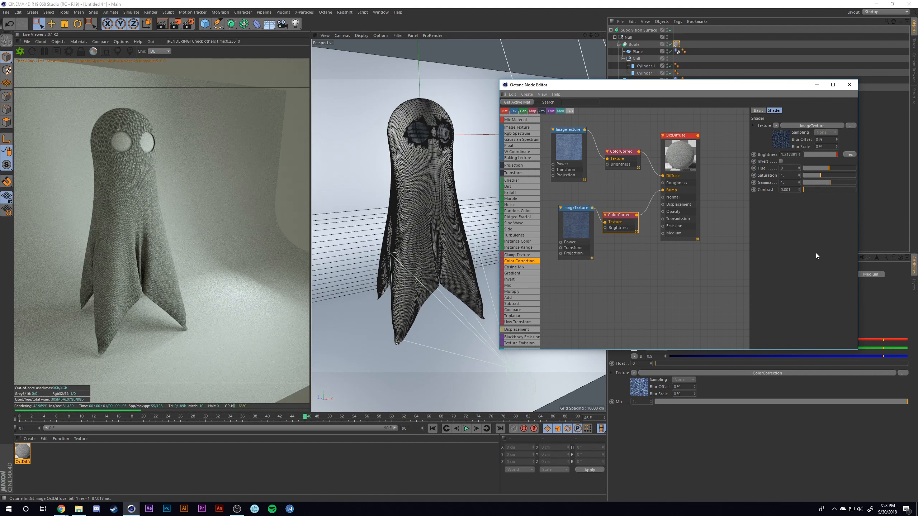
pyautogui.click(851, 85)
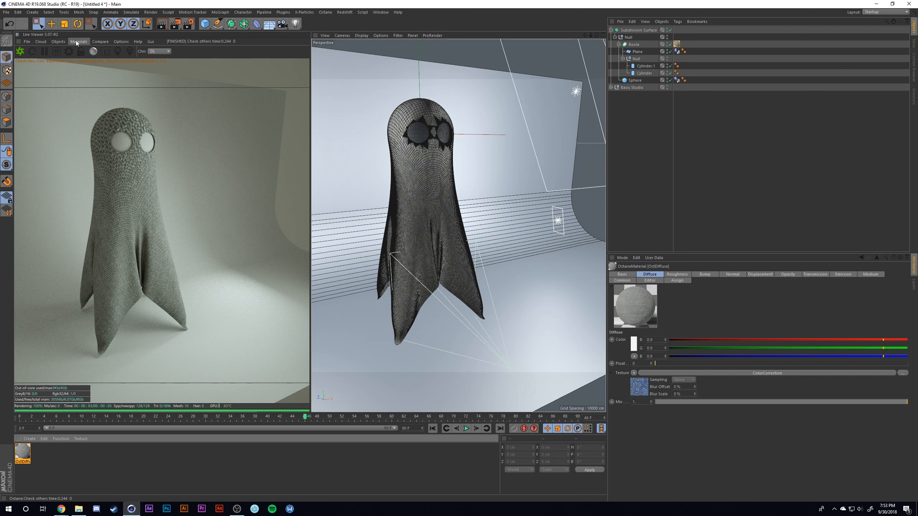
# - Add an Octane camera, look through it, and frame the whole ghost closer in the middle of the view
pyautogui.click(61, 41)
pyautogui.click(70, 54)
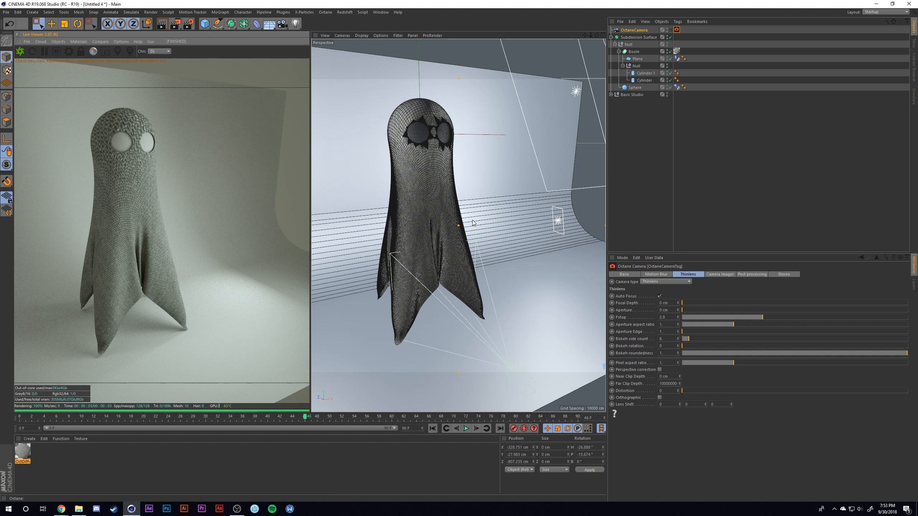
pyautogui.click(671, 30)
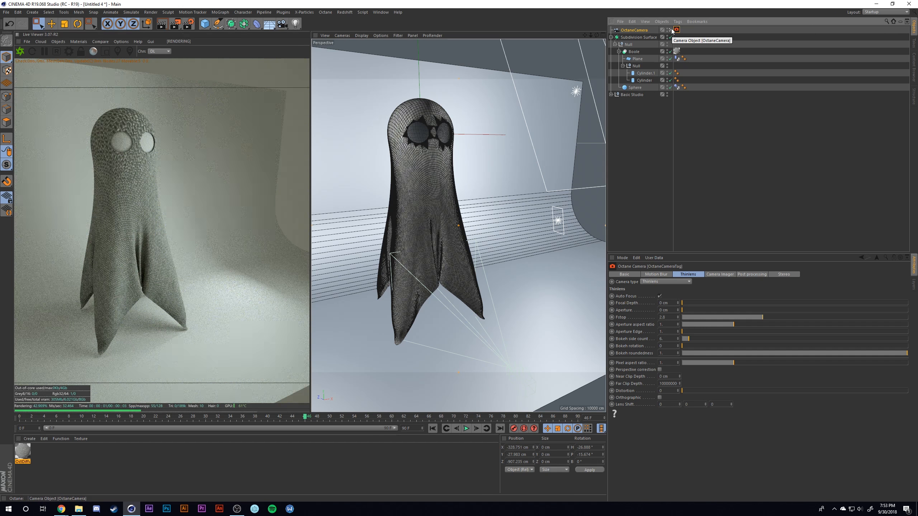
pyautogui.keyDown('alt'); pyautogui.moveTo(471, 170); pyautogui.dragTo(484, 169, button='middle'); pyautogui.keyUp('alt')
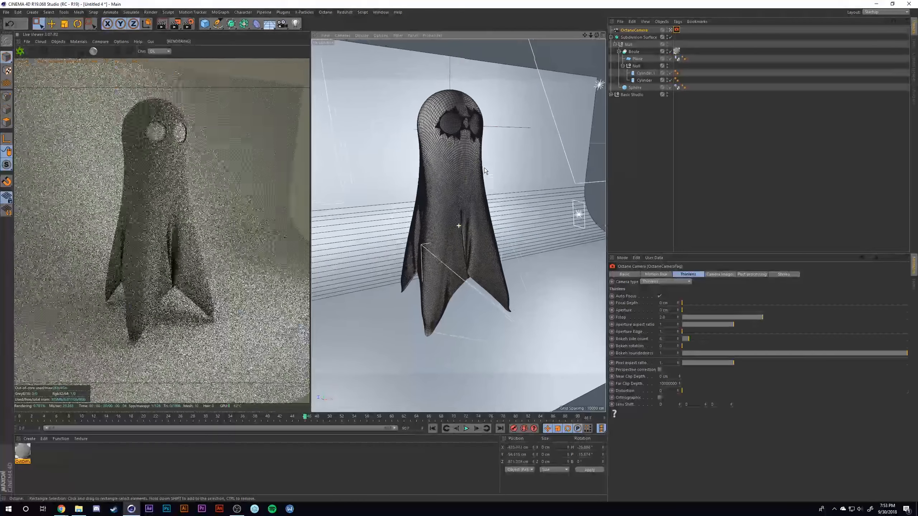
pyautogui.keyDown('alt'); pyautogui.moveTo(432, 176); pyautogui.dragTo(422, 176); pyautogui.keyUp('alt')
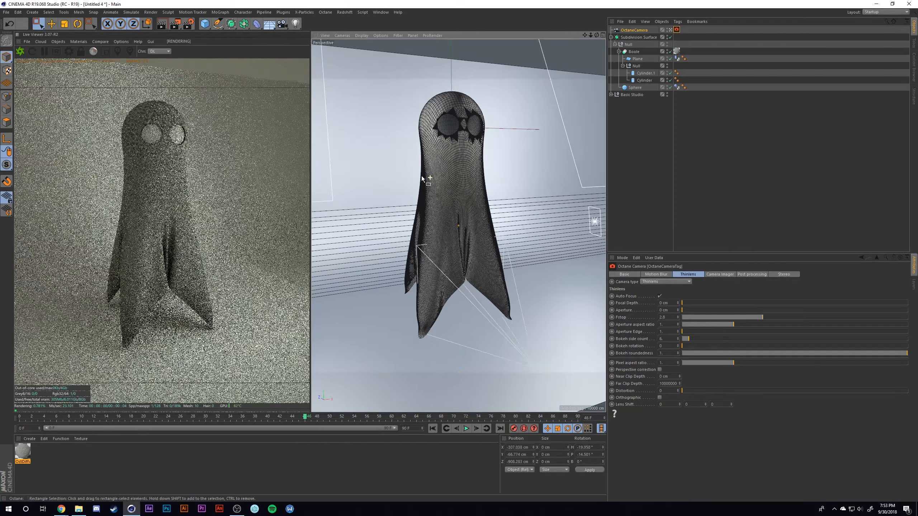
pyautogui.scroll(2, 462, 169)
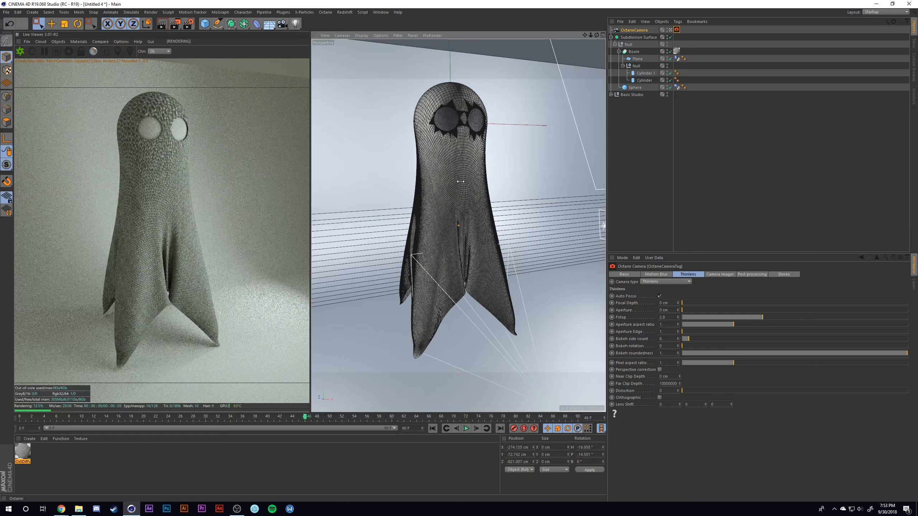
pyautogui.keyDown('alt'); pyautogui.moveTo(461, 183); pyautogui.dragTo(462, 183, button='middle'); pyautogui.keyUp('alt')
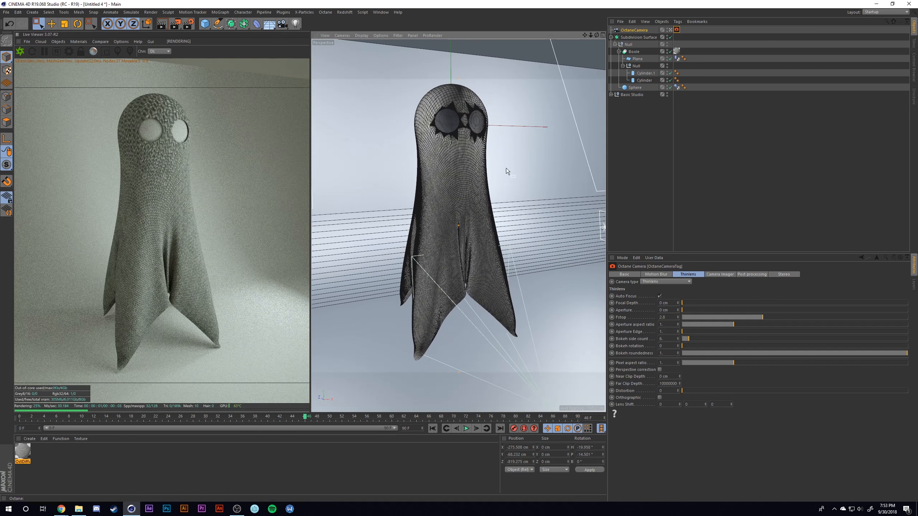
# - Enable the camera imager on the Octane camera's tag and set its response to DSCS315_2
pyautogui.click(677, 31)
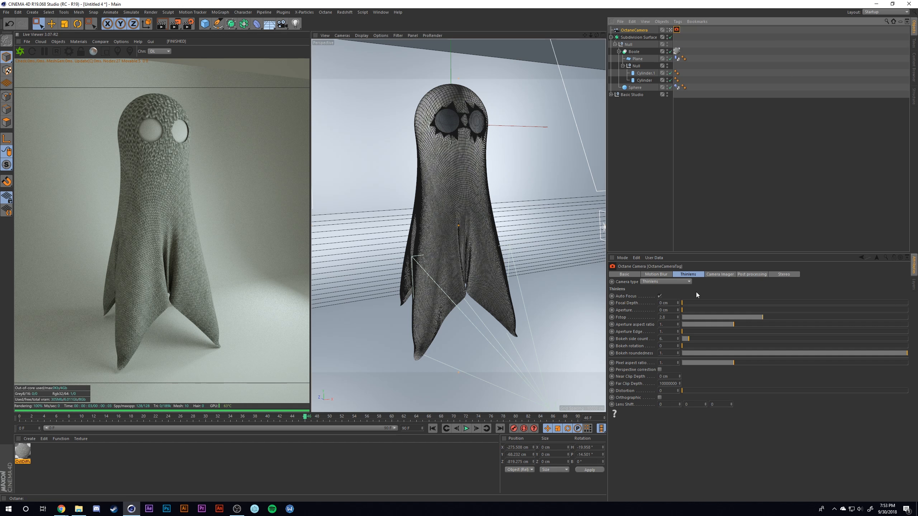
pyautogui.click(720, 274)
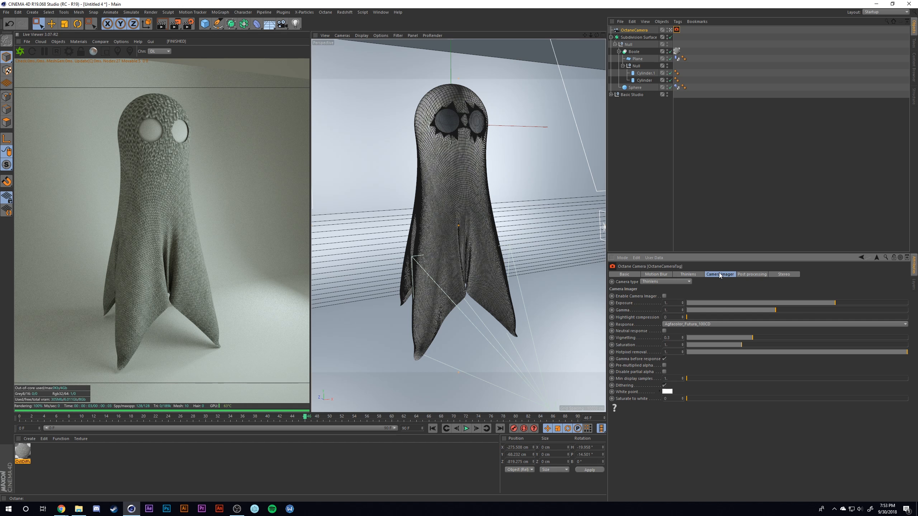
pyautogui.click(665, 295)
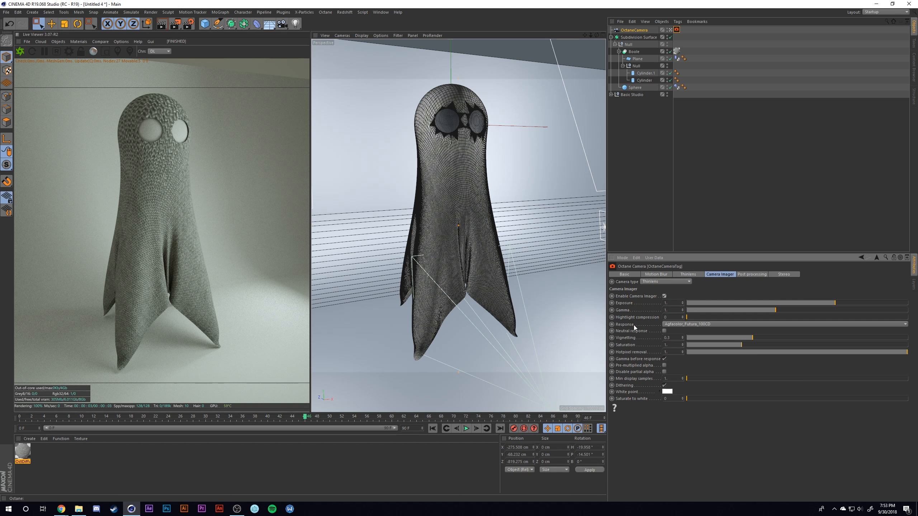
pyautogui.click(676, 325)
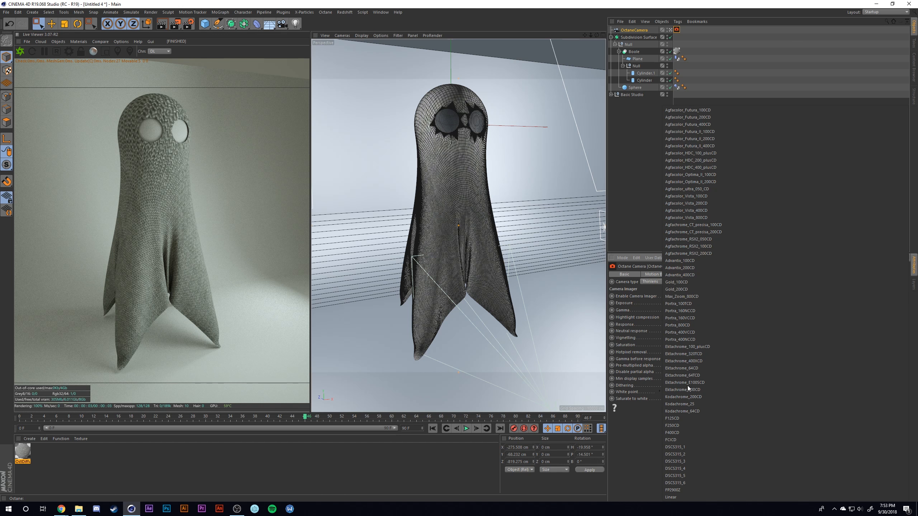
pyautogui.click(694, 457)
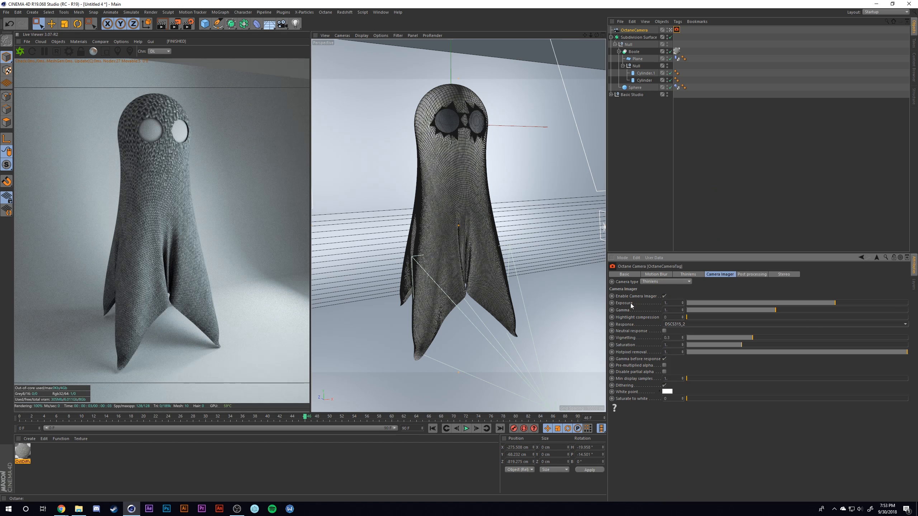
# - Try other camera responses, including Agfacolor_HDC_200_plusCD, Portra_800CD and FP2900Z, and return to DSCS315_2
pyautogui.click(678, 324)
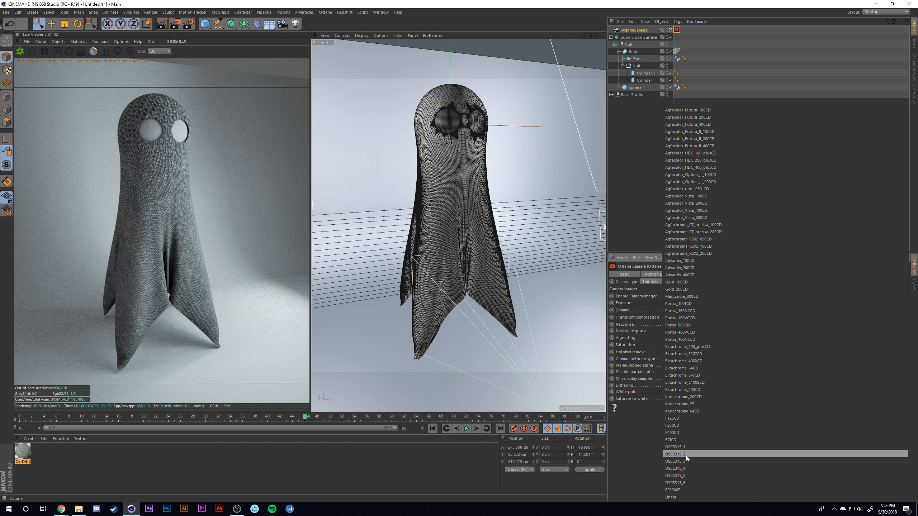
pyautogui.click(633, 467)
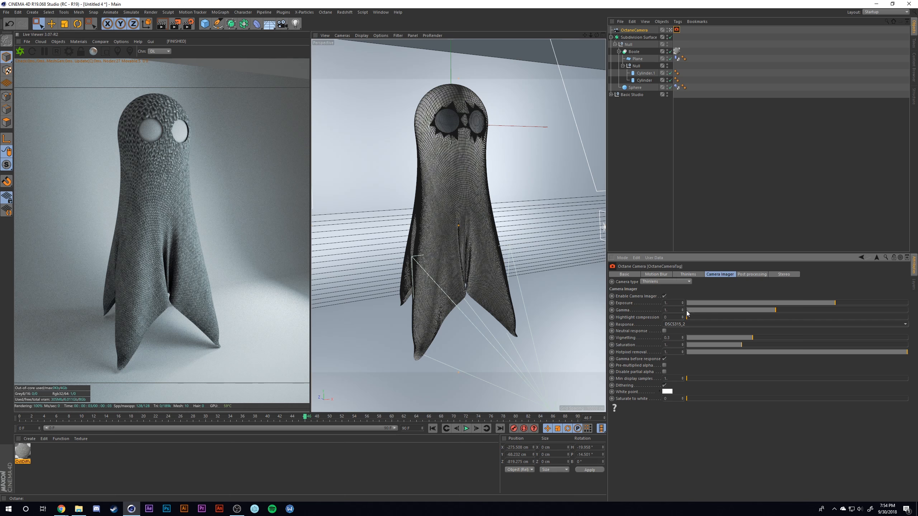
pyautogui.click(685, 324)
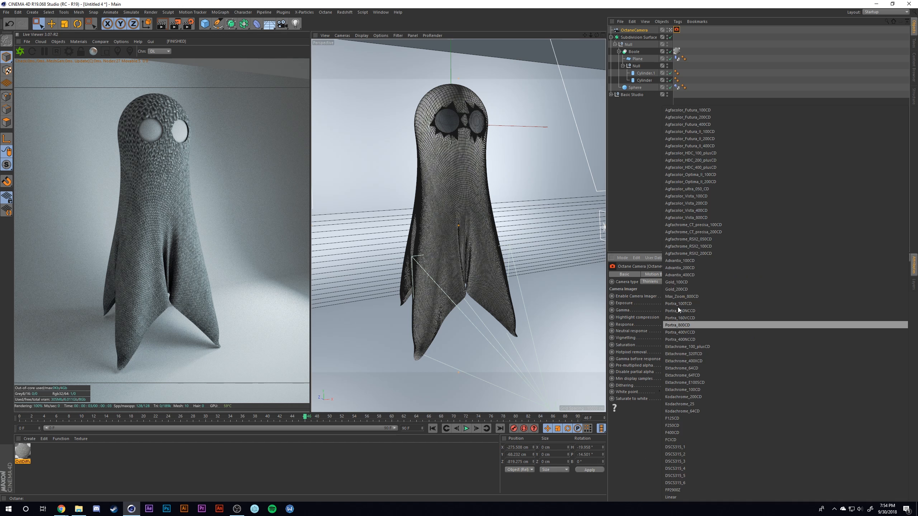
pyautogui.click(686, 161)
pyautogui.click(686, 324)
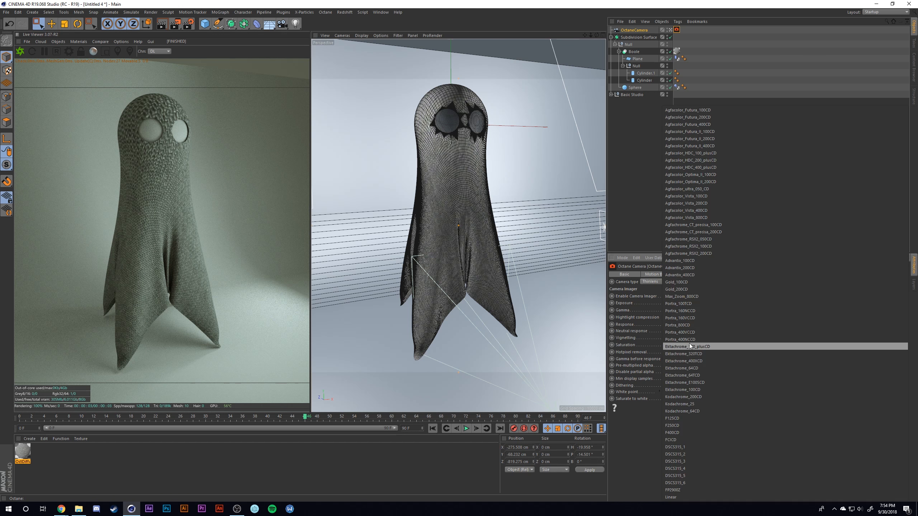
pyautogui.click(685, 326)
pyautogui.click(685, 324)
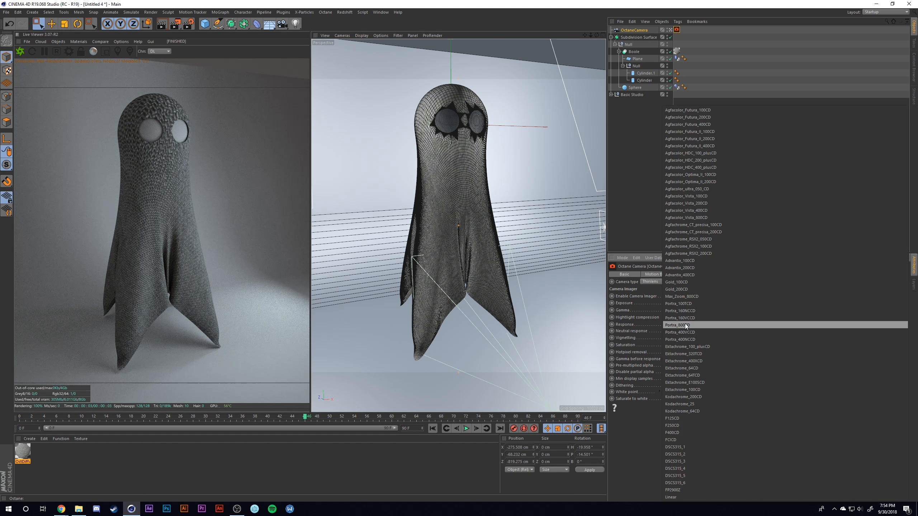
pyautogui.click(677, 490)
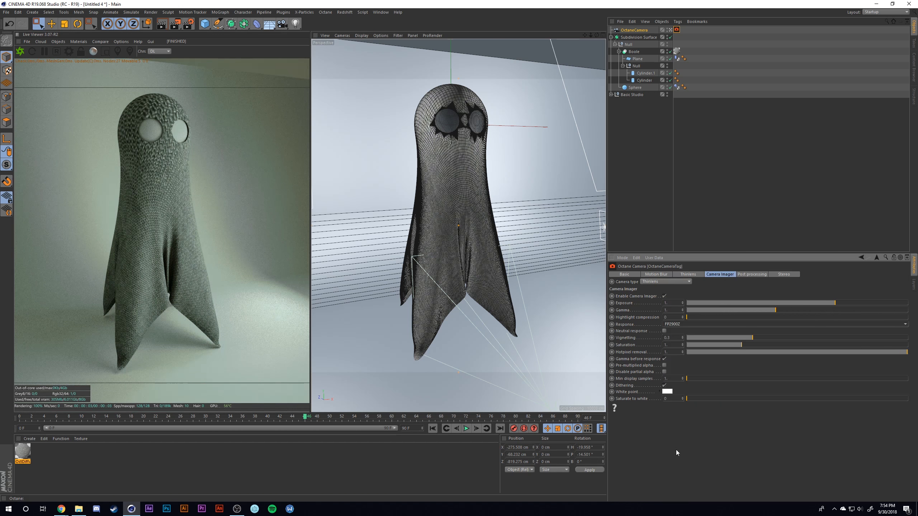
pyautogui.click(692, 324)
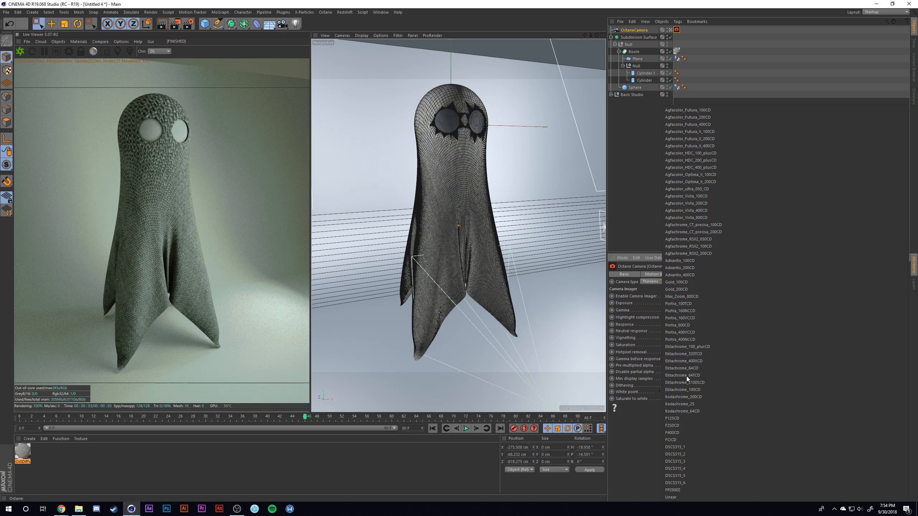
pyautogui.click(679, 453)
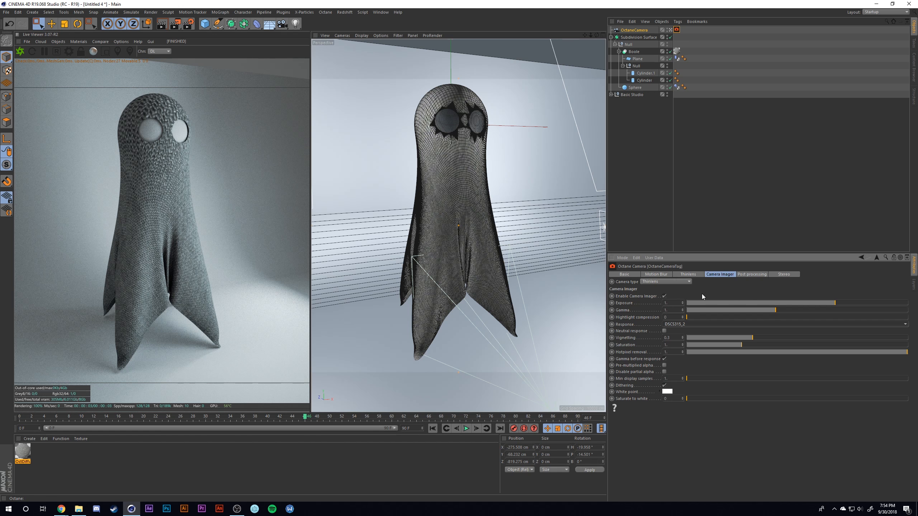
# - Turn off the Octane camera's auto focus and set the thin lens's focal depth to about 734 cm and aperture to about 3.3 cm
pyautogui.click(693, 274)
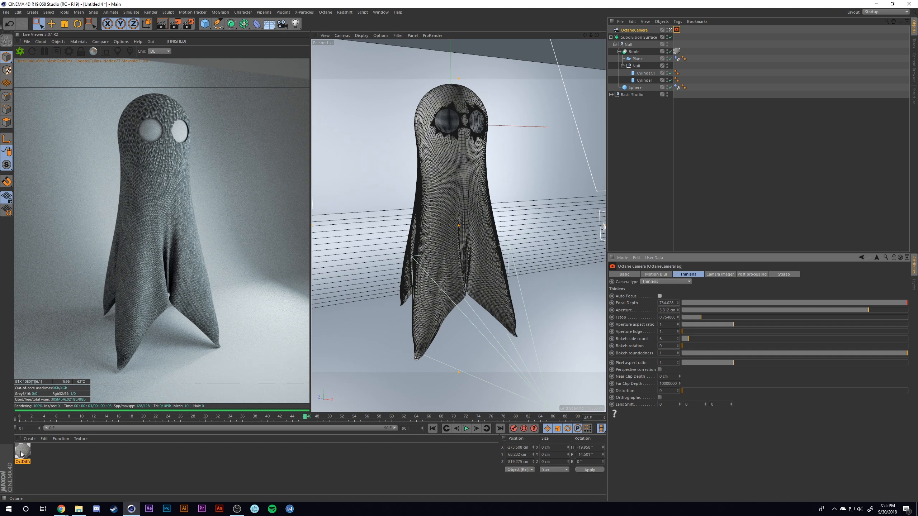
# - Duplicate the fabric material with the copy's diffuse Color Correction gamma at about 6.1, and apply the copy to the eye Sphere
pyautogui.moveTo(25, 455); pyautogui.dragTo(54, 455)
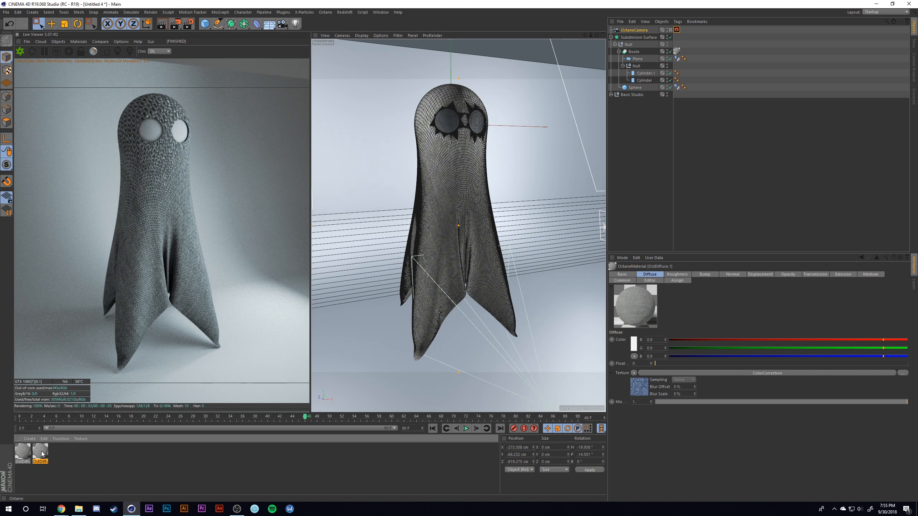
pyautogui.doubleClick(41, 453)
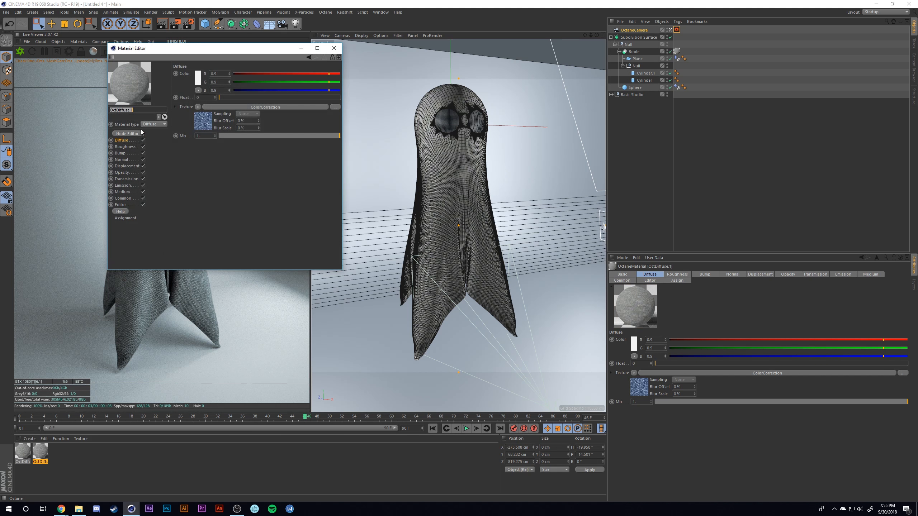
pyautogui.click(201, 125)
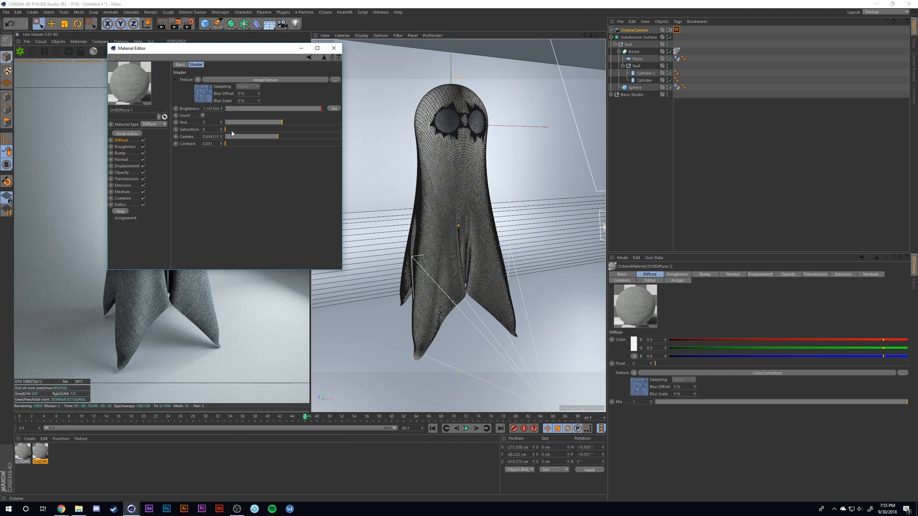
pyautogui.moveTo(287, 137); pyautogui.dragTo(307, 139)
pyautogui.click(334, 48)
pyautogui.moveTo(38, 456); pyautogui.dragTo(636, 88)
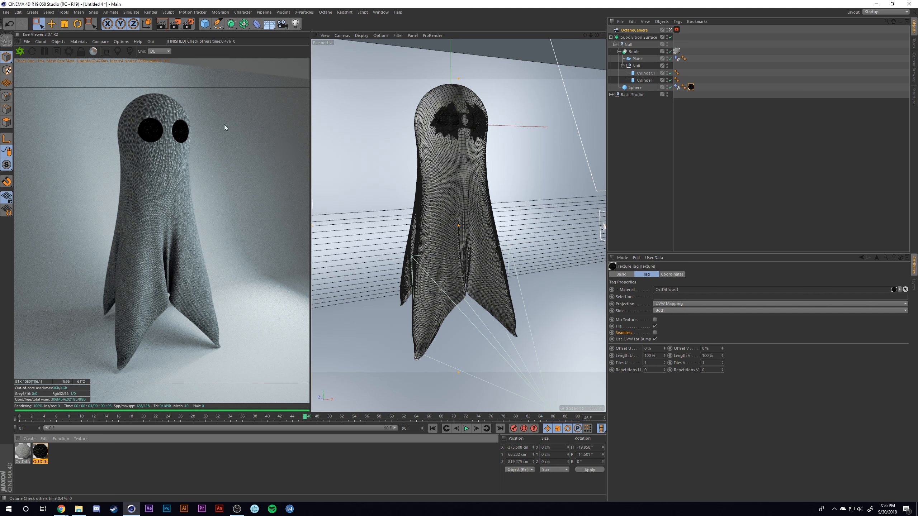
# - Switch the Octane render kernel from Directlighting to Pathtracing with 1000 max samples
pyautogui.click(69, 51)
pyautogui.moveTo(59, 8); pyautogui.dragTo(251, 80)
pyautogui.moveTo(330, 212); pyautogui.dragTo(436, 310)
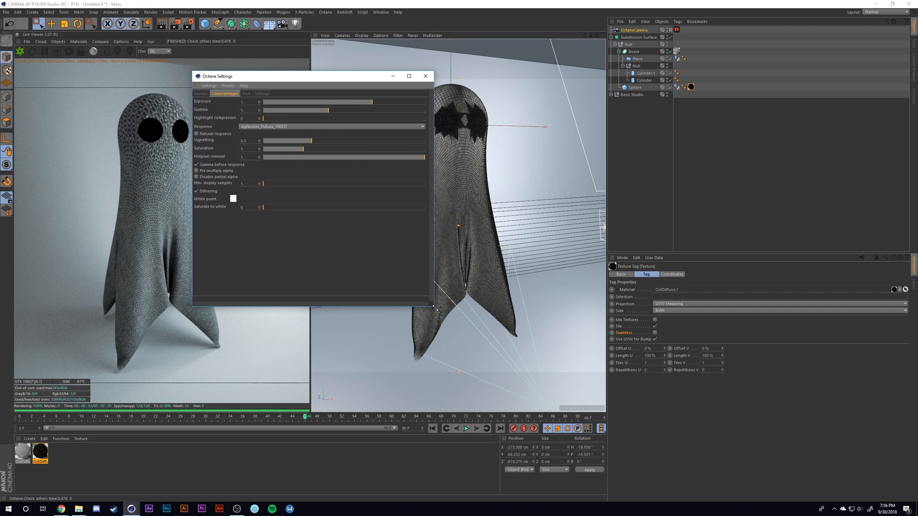
pyautogui.click(206, 94)
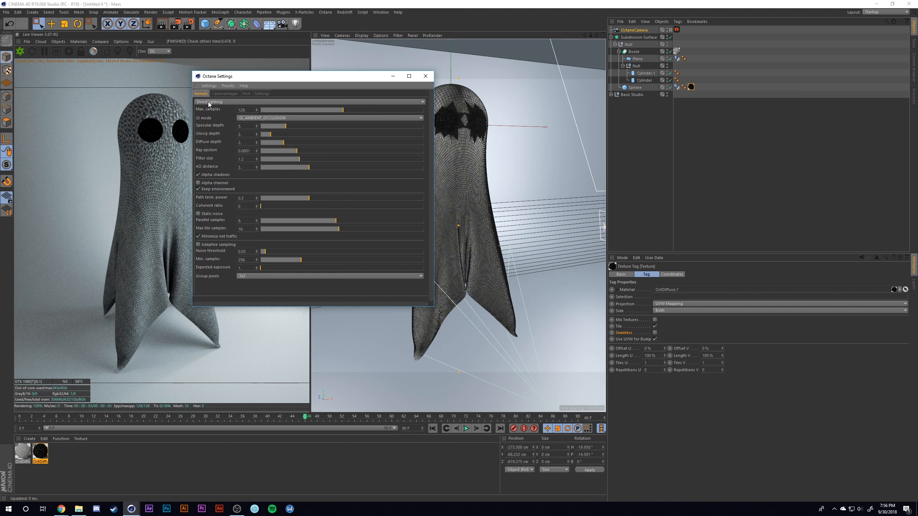
pyautogui.click(209, 102)
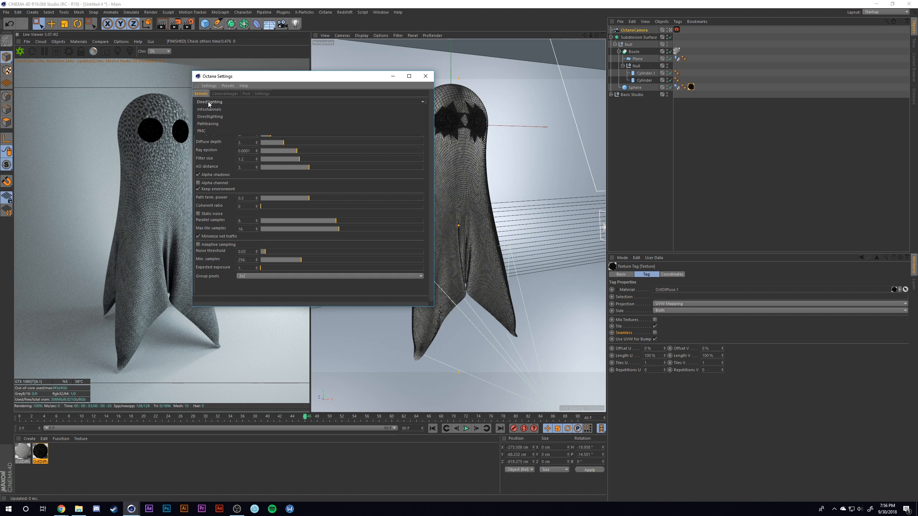
pyautogui.click(216, 121)
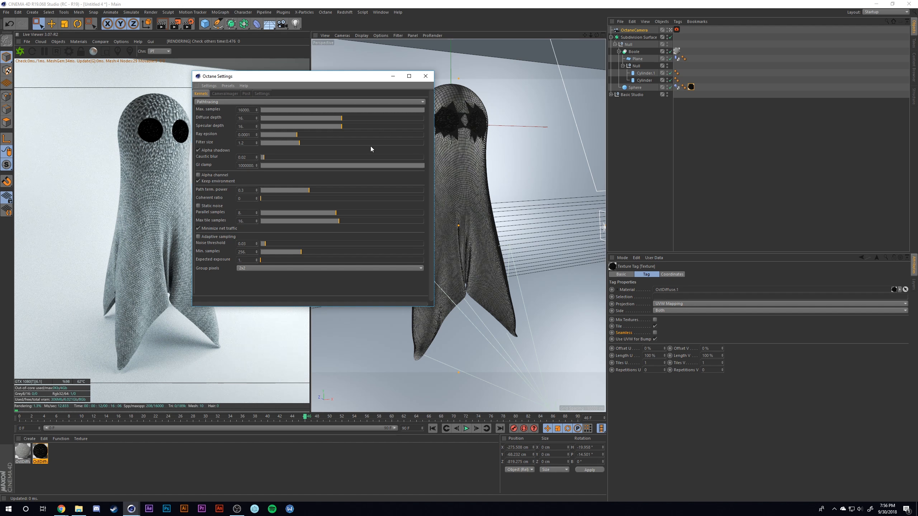
pyautogui.press('BackSpace')
pyautogui.press('Return')
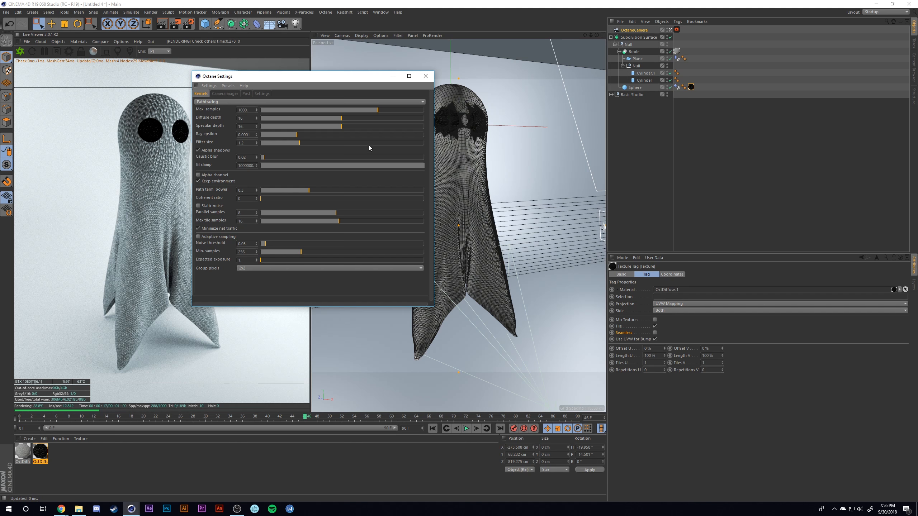
# - Set the Pathtracing kernel's diffuse depth and specular depth to 4
pyautogui.doubleClick(249, 119)
pyautogui.write('4')
pyautogui.press('Tab')
pyautogui.write('4')
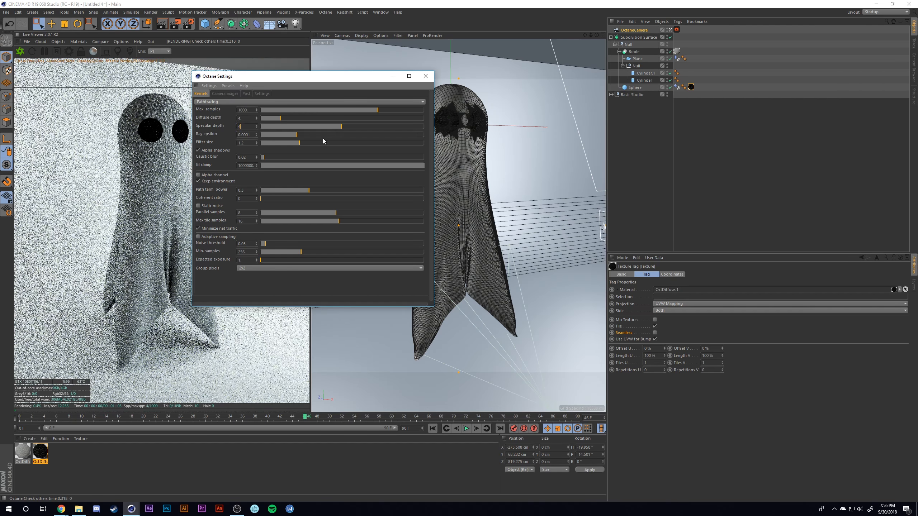
pyautogui.press('Return')
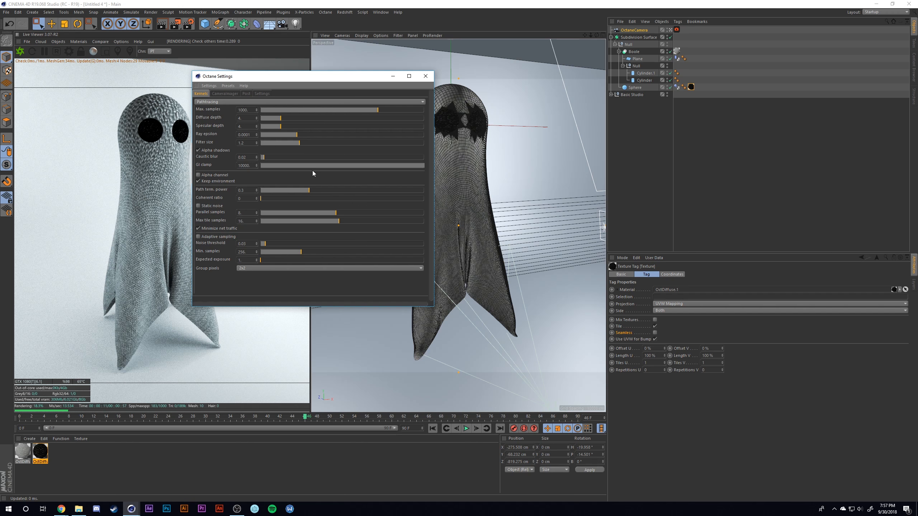
# - Try progressively lower GI clamp values of 1000, 100 and 1 for the Pathtracing kernel
pyautogui.press('BackSpace')
pyautogui.press('Return')
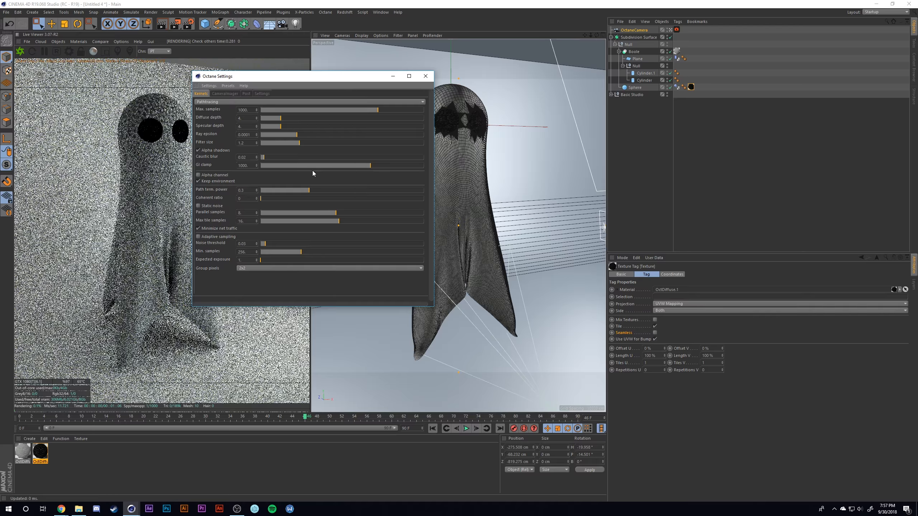
pyautogui.click(246, 165)
pyautogui.press('BackSpace')
pyautogui.press('Return')
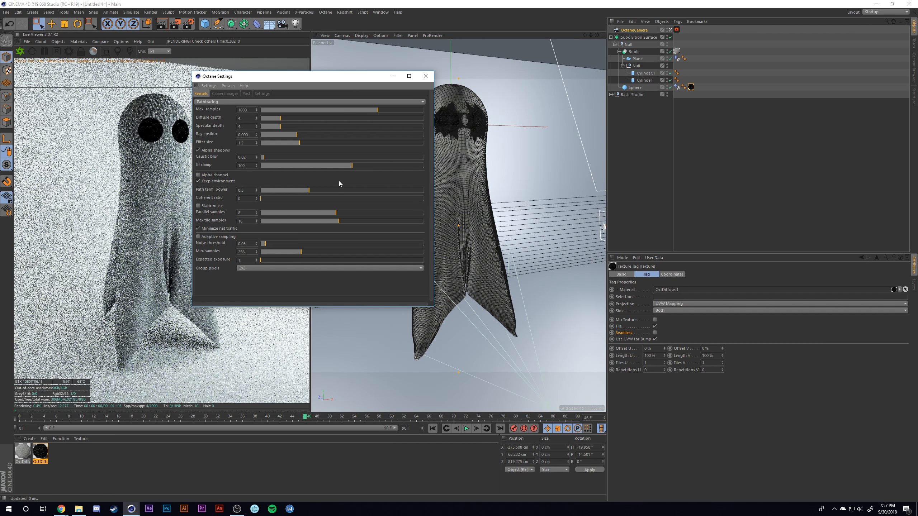
pyautogui.moveTo(248, 166); pyautogui.dragTo(214, 158)
pyautogui.write('1')
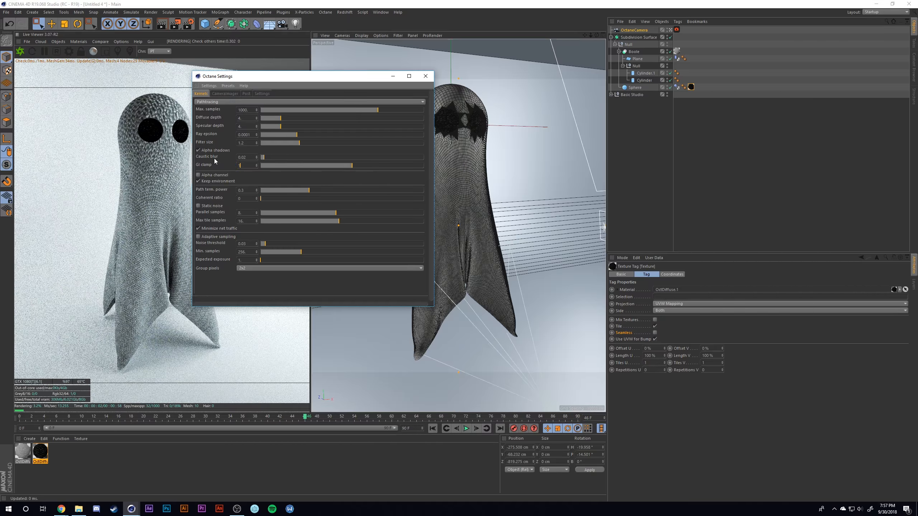
pyautogui.press('Return')
pyautogui.moveTo(323, 164)
pyautogui.mouseDown()
pyautogui.moveTo(294, 165)
pyautogui.moveTo(312, 167)
pyautogui.mouseUp()
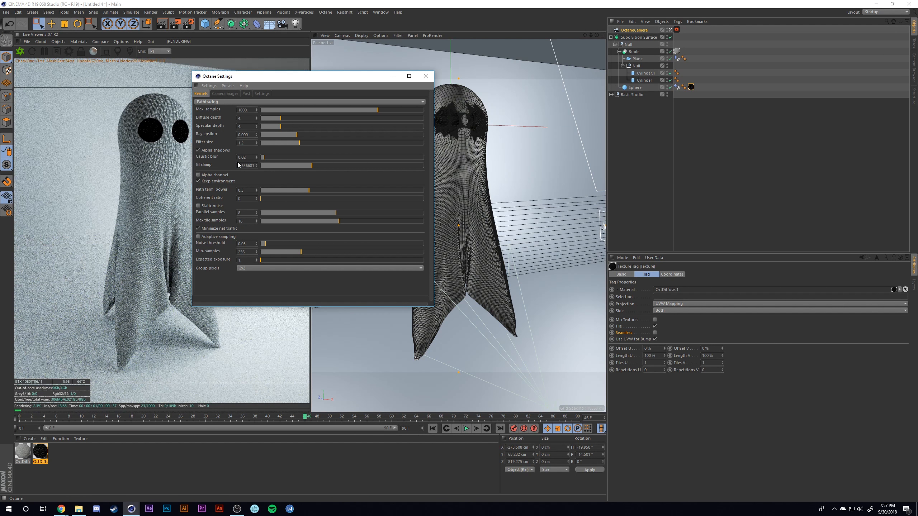
# - Set the Pathtracing kernel's GI clamp to 0.6 and close the Octane settings
pyautogui.click(239, 166)
pyautogui.press('BackSpace')
pyautogui.write('.6')
pyautogui.press('Return')
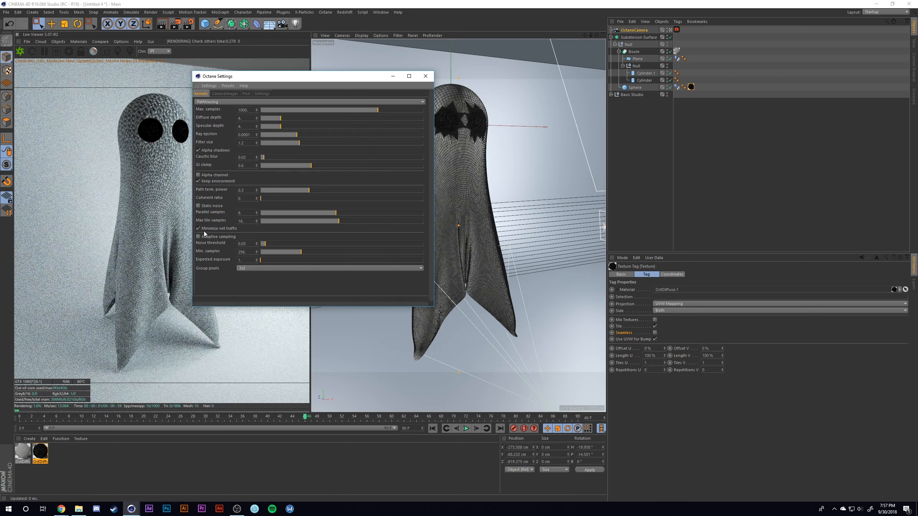
pyautogui.moveTo(252, 76); pyautogui.dragTo(290, 90)
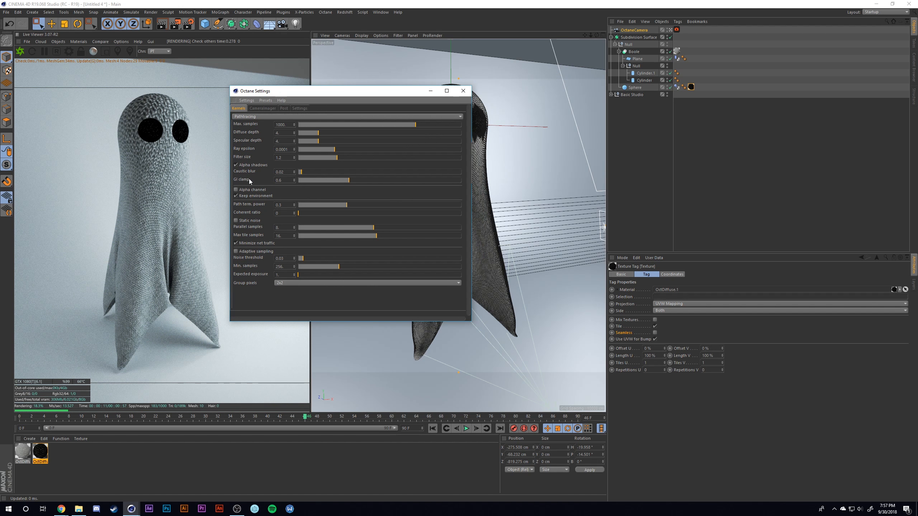
pyautogui.click(463, 91)
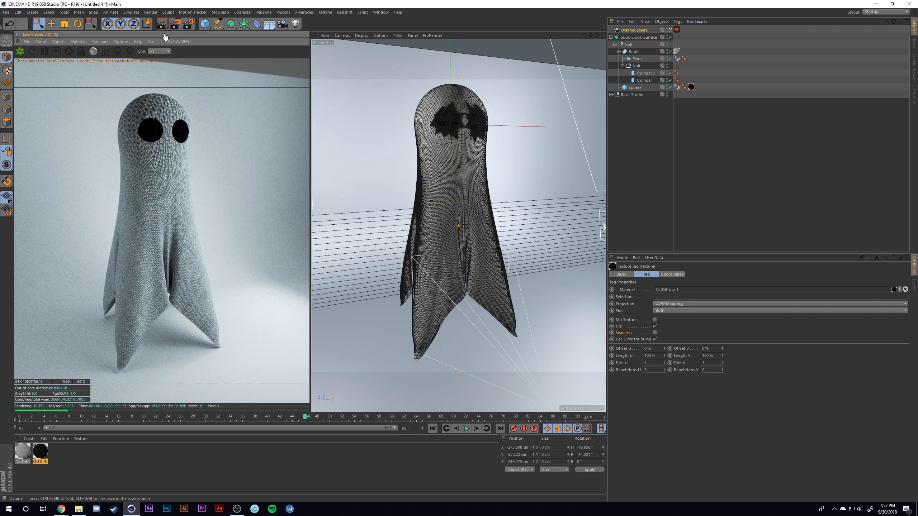
# - Open the render settings' save-file dialog for the regular image and go to the Tutorial\Ghost\EXPORT folder on drive D
pyautogui.click(188, 29)
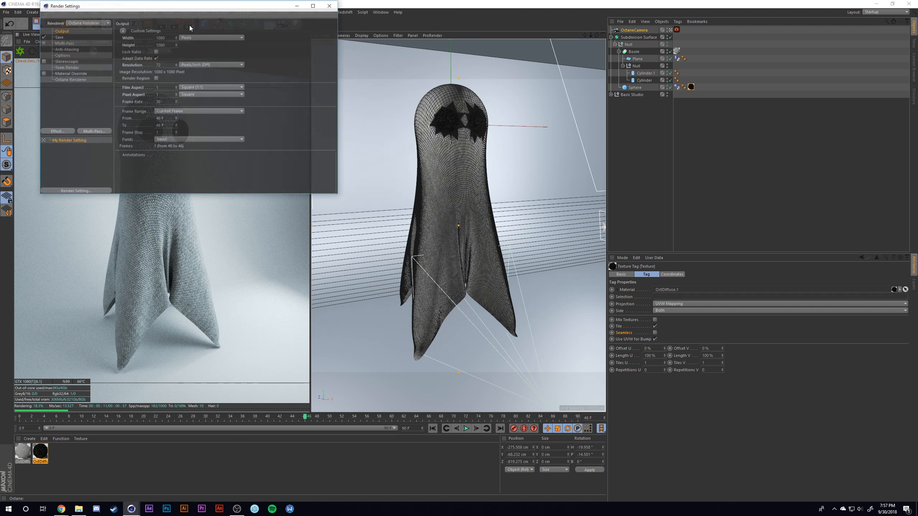
pyautogui.click(60, 36)
pyautogui.click(320, 43)
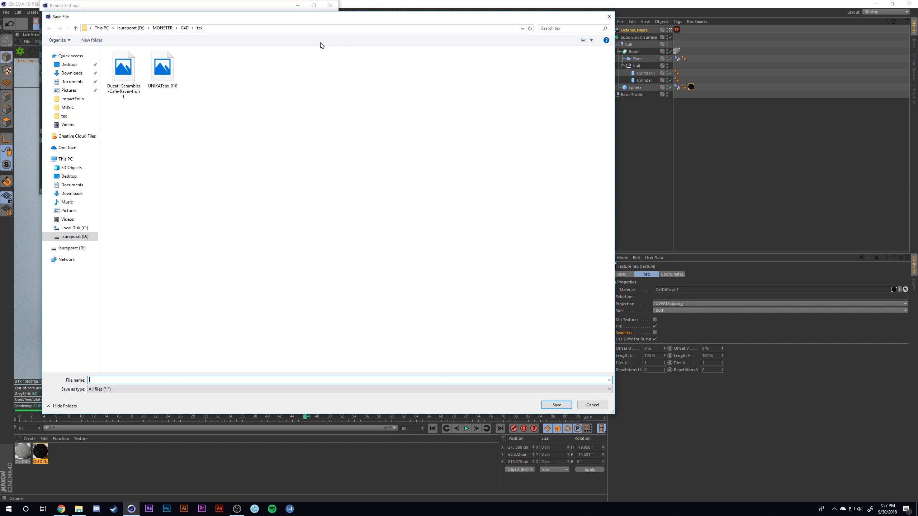
pyautogui.click(138, 28)
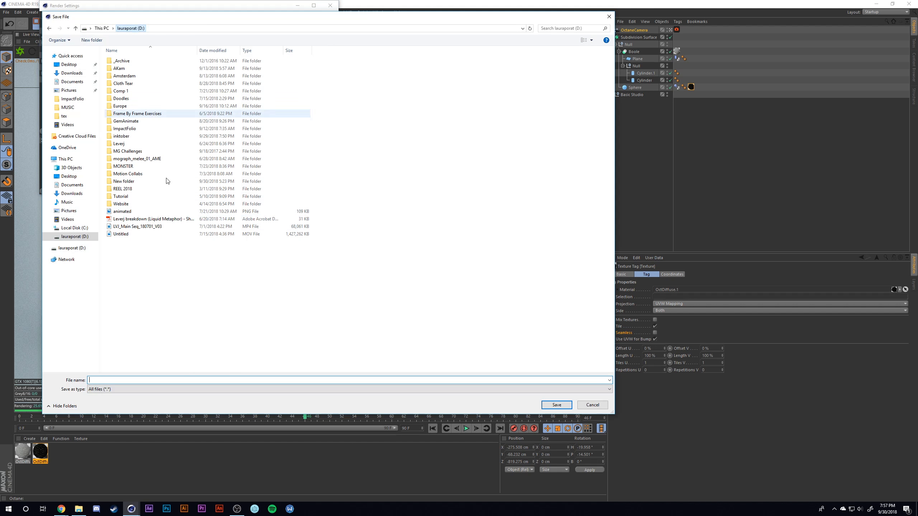
pyautogui.doubleClick(123, 193)
pyautogui.doubleClick(119, 84)
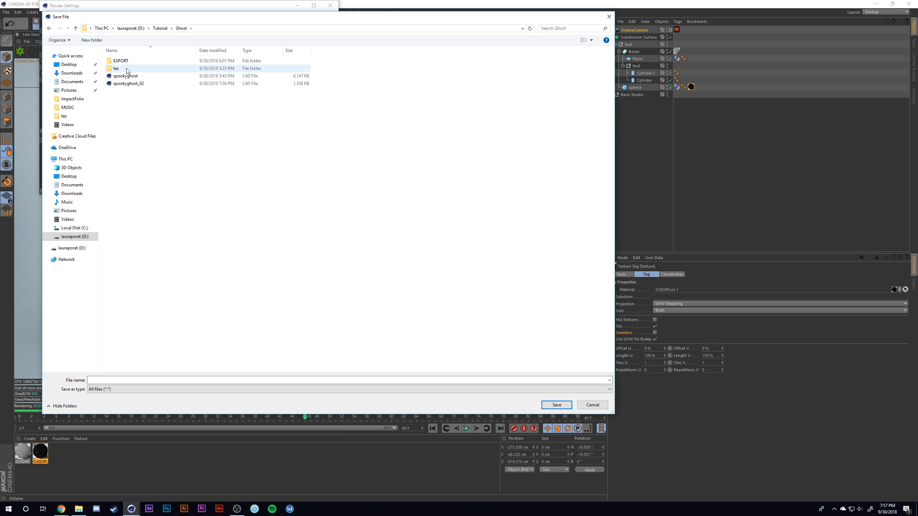
pyautogui.doubleClick(118, 61)
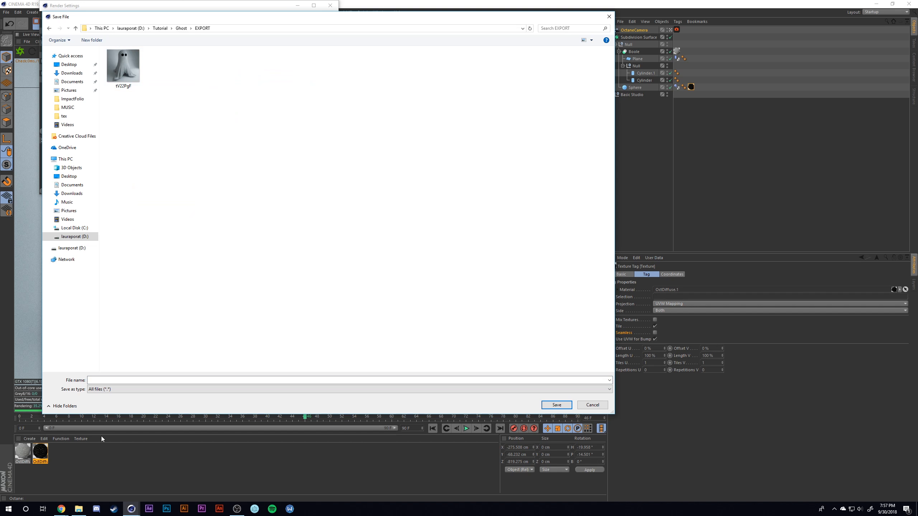
# - Name the output file spookyghostwhoooooo, close the render settings and render the scene to the Picture Viewer
pyautogui.click(96, 381)
pyautogui.write('spookyghos')
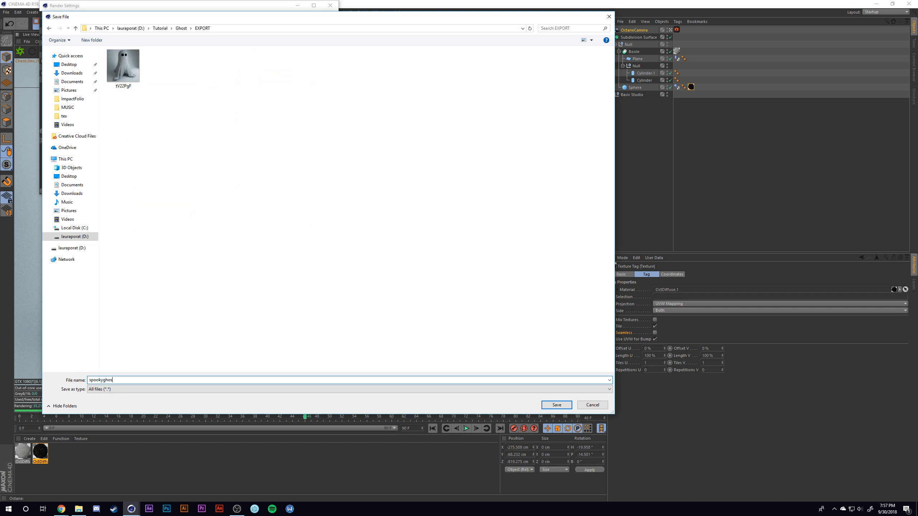
pyautogui.write('twhoooooo')
pyautogui.press('Return')
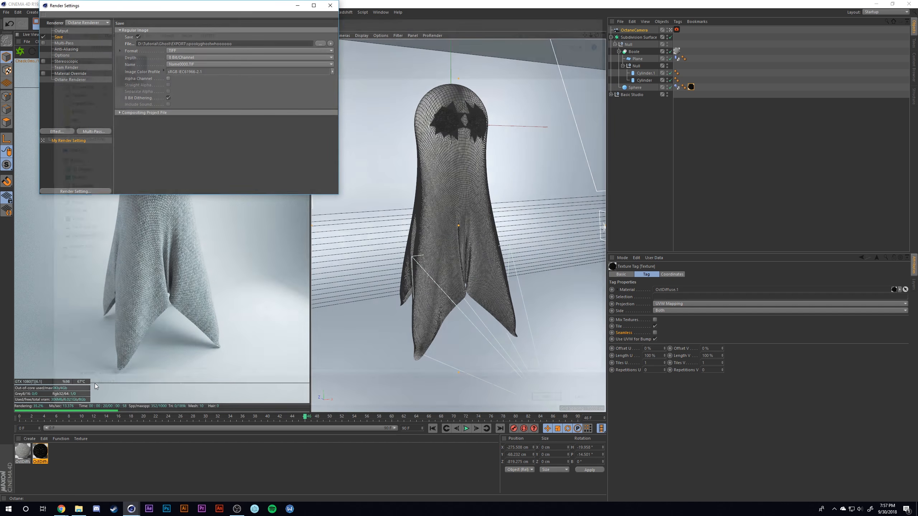
pyautogui.click(332, 6)
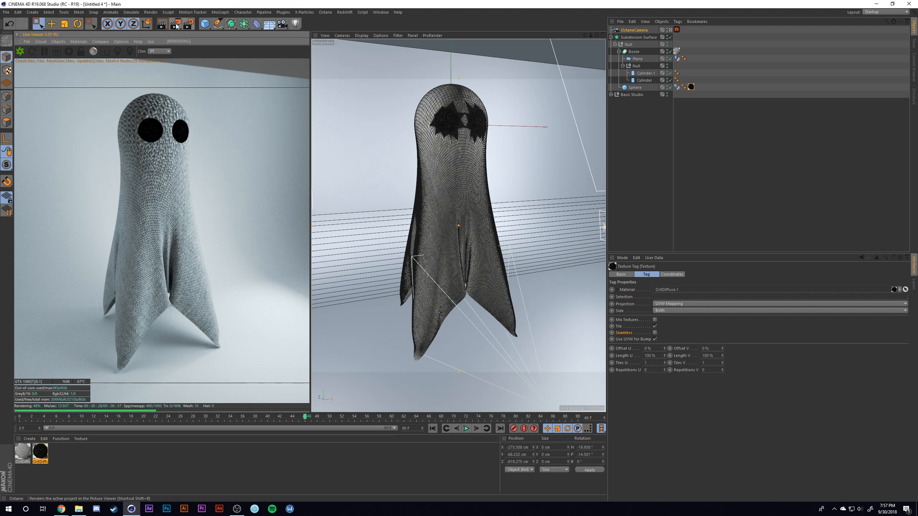
pyautogui.click(176, 24)
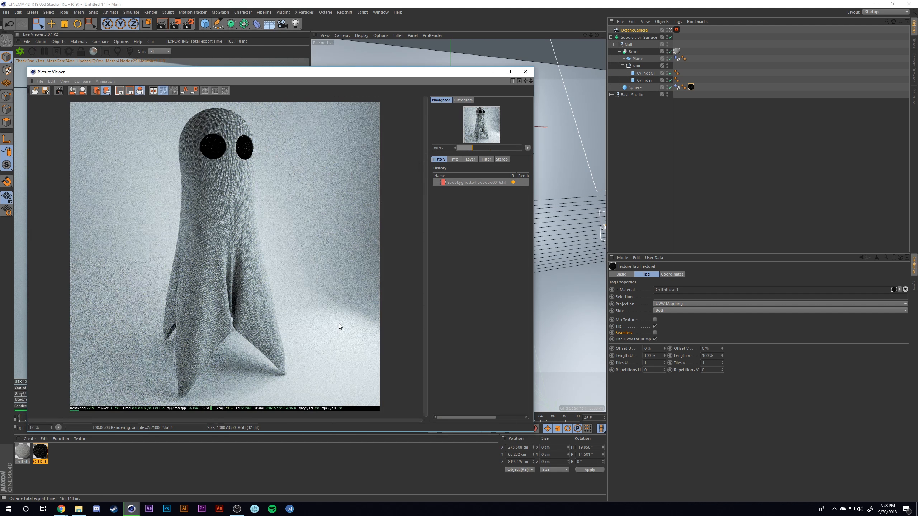